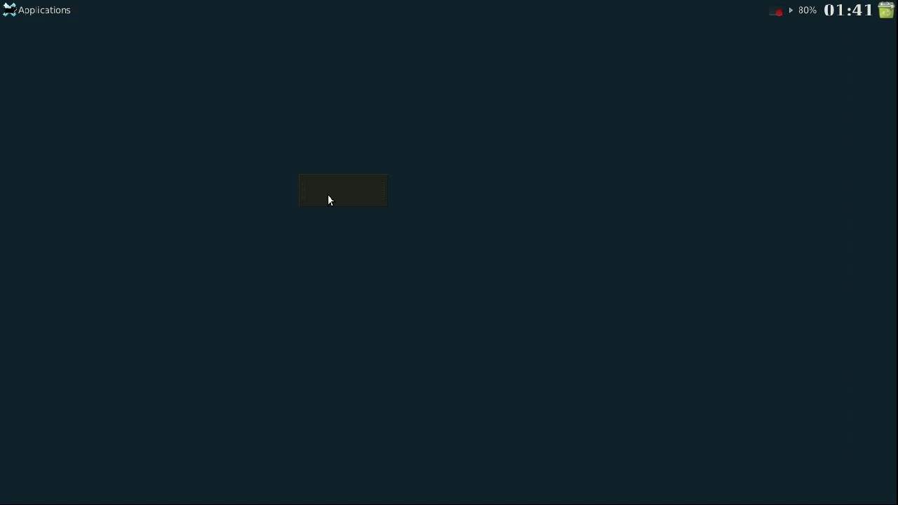
# Move the empty panel from the middle of the desktop down to the screen's lower edge.
pyautogui.moveTo(328, 200); pyautogui.dragTo(401, 173)
pyautogui.moveTo(415, 161); pyautogui.dragTo(263, 173)
pyautogui.moveTo(263, 173)
pyautogui.mouseDown()
pyautogui.moveTo(343, 212)
pyautogui.moveTo(250, 135)
pyautogui.moveTo(446, 395)
pyautogui.moveTo(298, 119)
pyautogui.moveTo(367, 224)
pyautogui.moveTo(66, 273)
pyautogui.moveTo(264, 157)
pyautogui.mouseUp()
pyautogui.moveTo(238, 153); pyautogui.dragTo(386, 495)
# Open the preferences of the empty lower panel, shift it slightly along the screen edge, and lock it.
pyautogui.rightClick(373, 493)
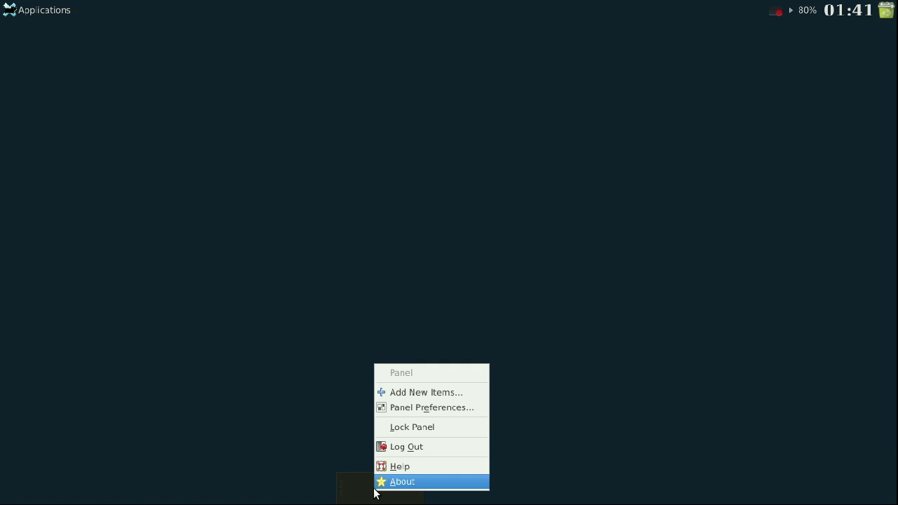
pyautogui.click(434, 408)
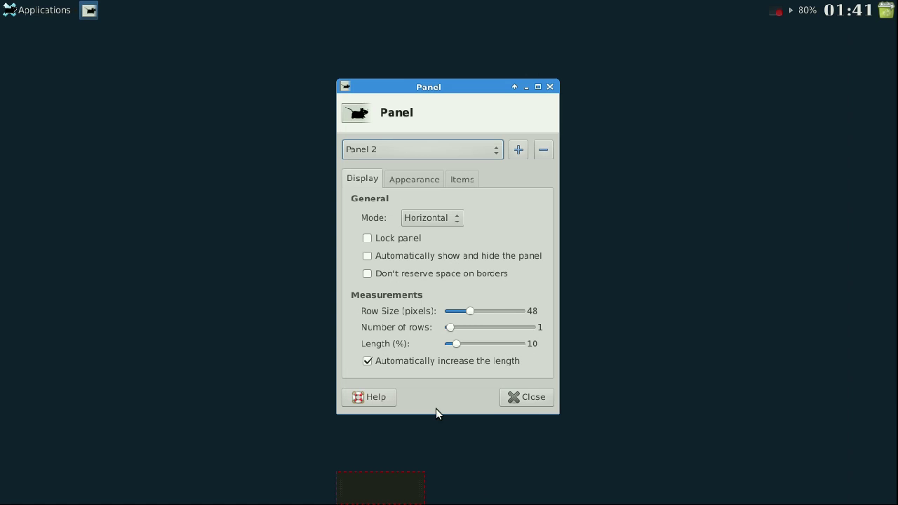
pyautogui.moveTo(402, 89); pyautogui.dragTo(326, 71)
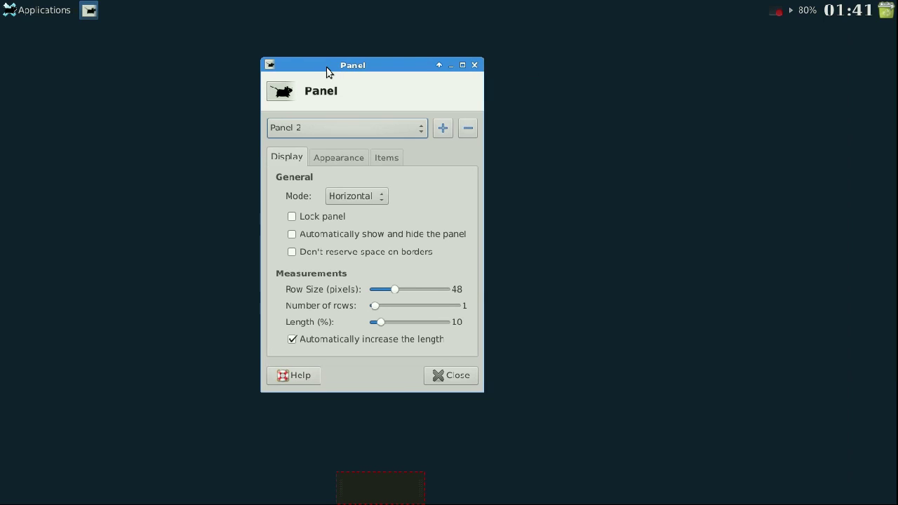
pyautogui.moveTo(390, 481); pyautogui.dragTo(424, 500)
pyautogui.click(293, 217)
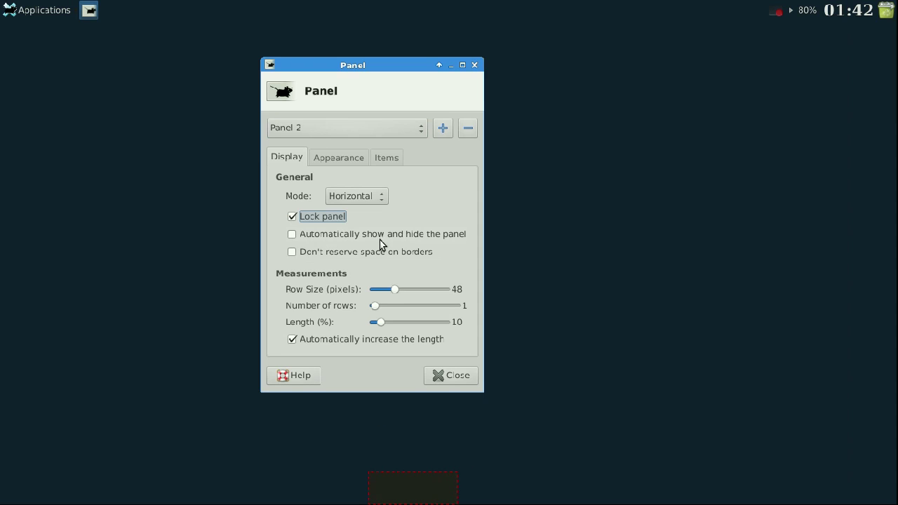
# Toggle automatic show and hide on and off for Panel 2, and enable "Don't reserve space on borders".
pyautogui.click(291, 234)
pyautogui.click(291, 234)
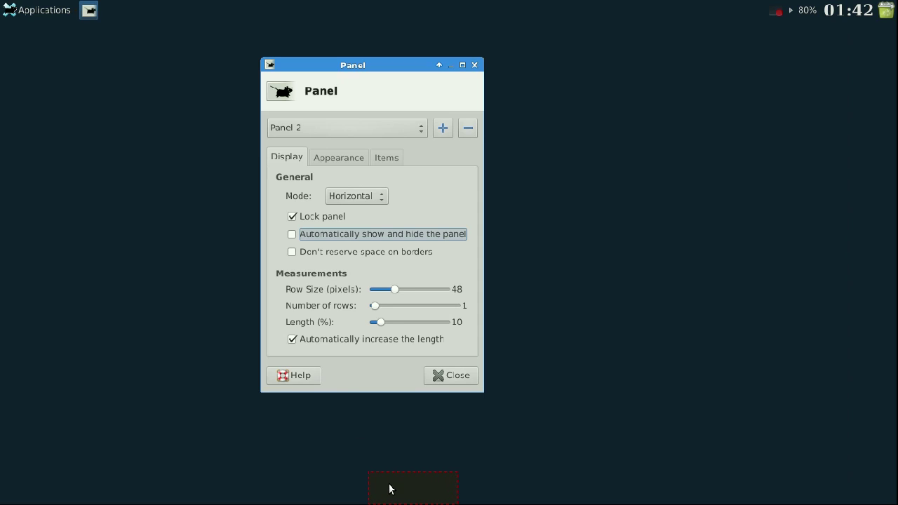
pyautogui.moveTo(355, 67); pyautogui.dragTo(331, 144)
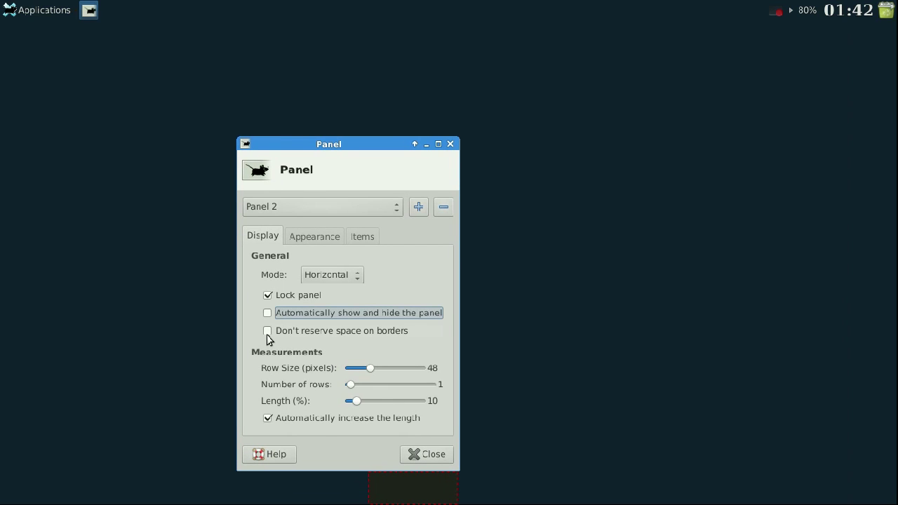
pyautogui.click(266, 333)
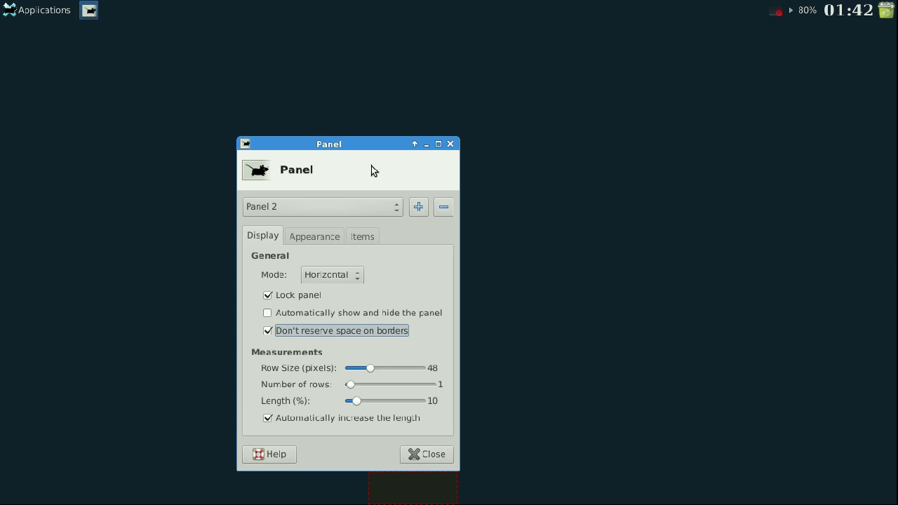
pyautogui.moveTo(358, 145); pyautogui.dragTo(359, 81)
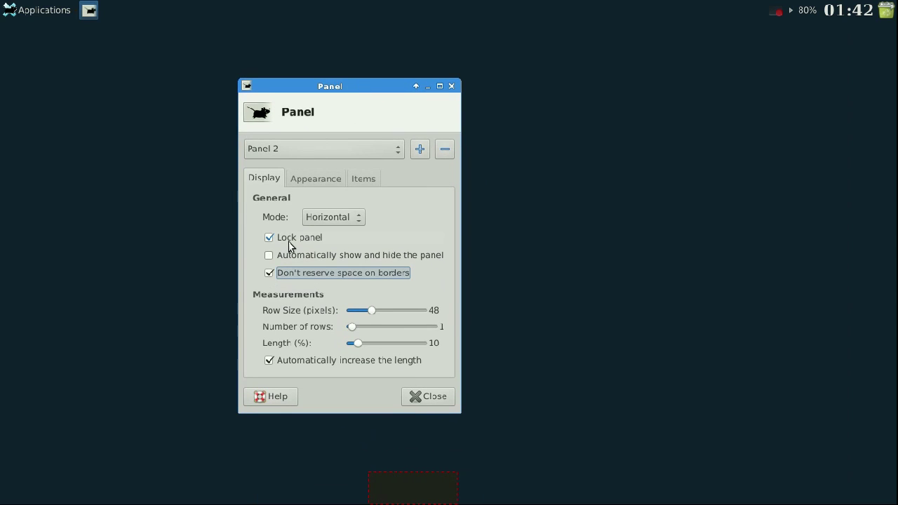
# Maximize and restore the preferences window to test how Panel 2's border space setting affects it.
pyautogui.click(269, 273)
pyautogui.doubleClick(369, 86)
pyautogui.moveTo(435, 28); pyautogui.dragTo(378, 52)
pyautogui.doubleClick(428, 29)
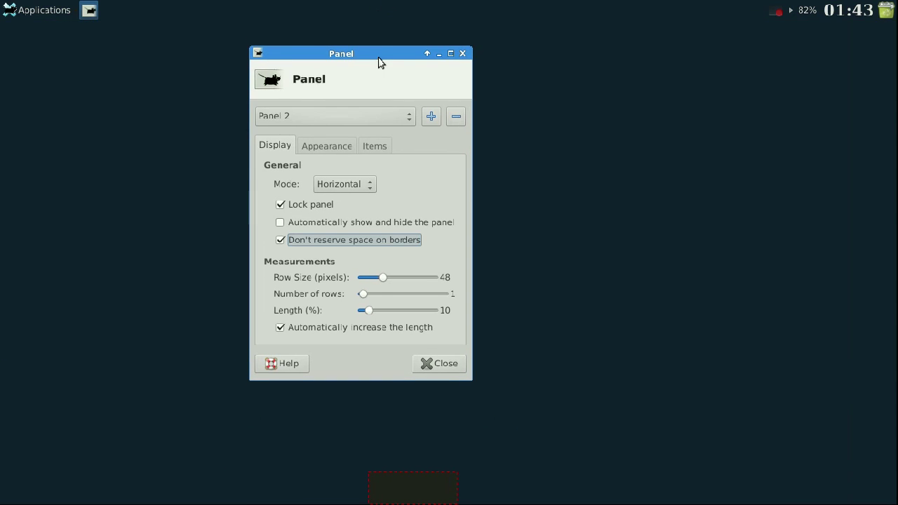
# Enable "Don't reserve space on borders" for Panel 1 and return to Panel 2's settings.
pyautogui.click(355, 112)
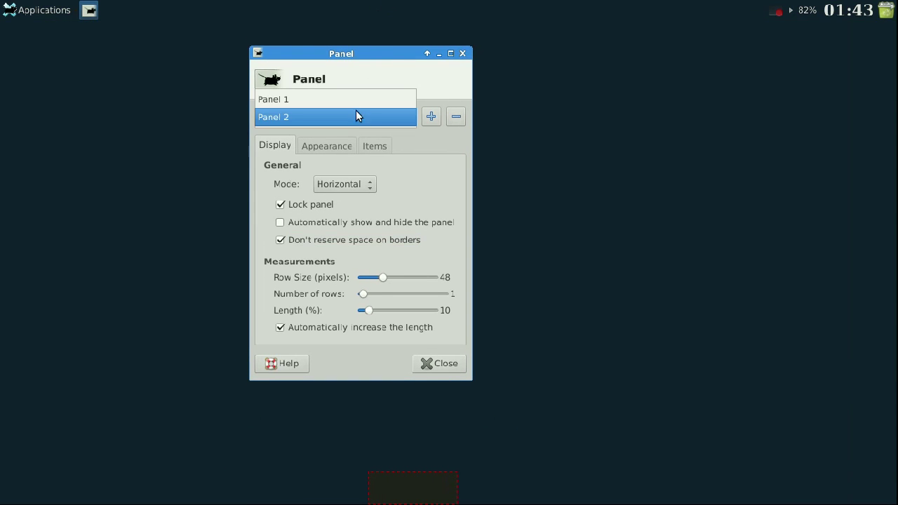
pyautogui.click(356, 98)
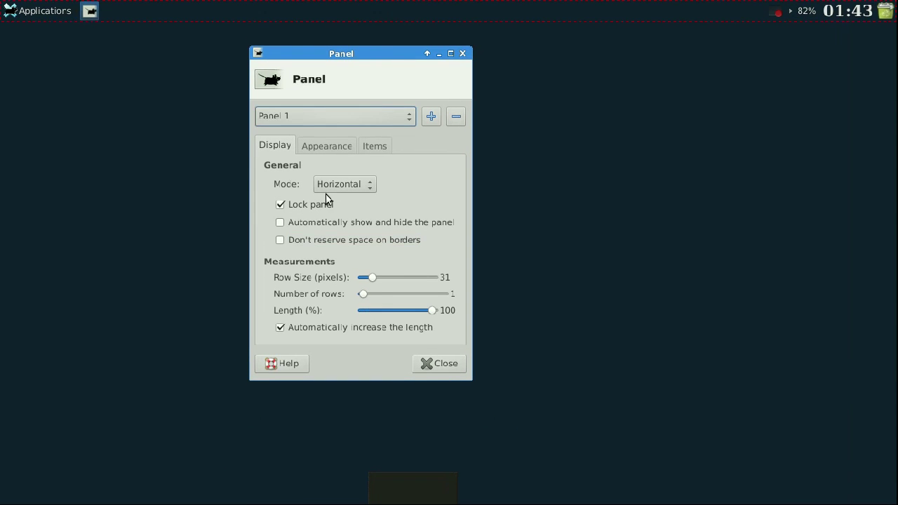
pyautogui.click(280, 240)
pyautogui.click(362, 118)
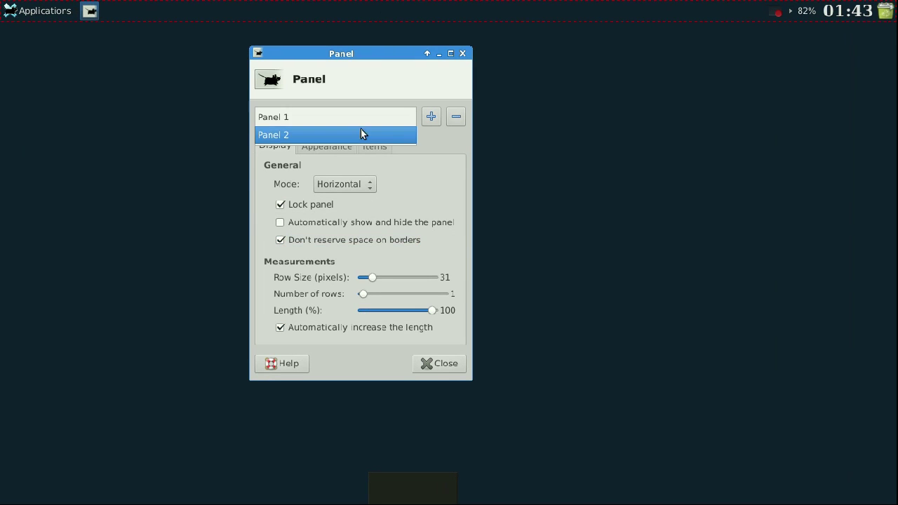
pyautogui.click(360, 131)
# Maximize the preferences window, disable "Don't reserve space on borders" for Panel 2, and close the preferences.
pyautogui.moveTo(347, 52); pyautogui.dragTo(328, 8)
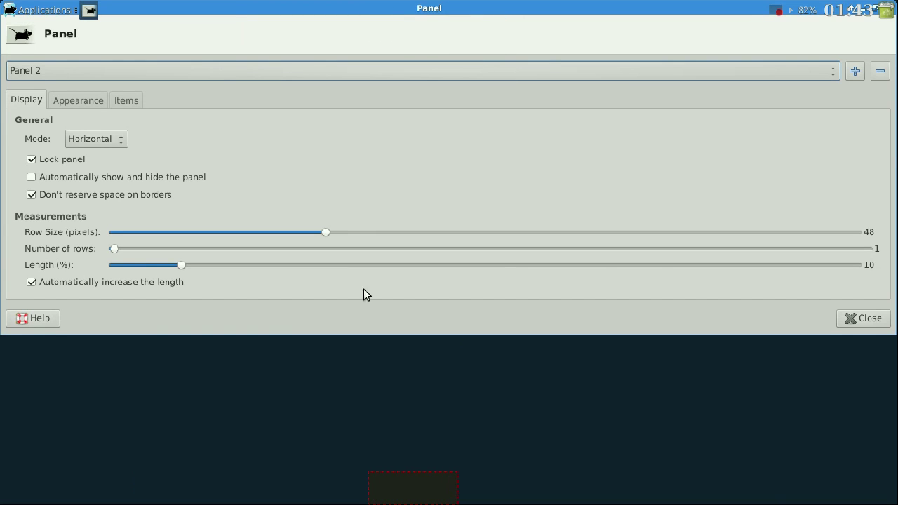
pyautogui.rightClick(413, 494)
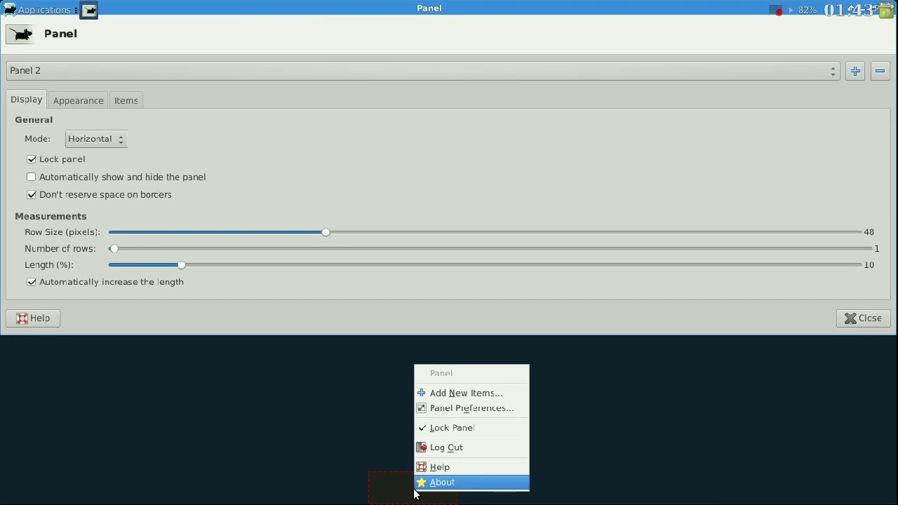
pyautogui.click(460, 408)
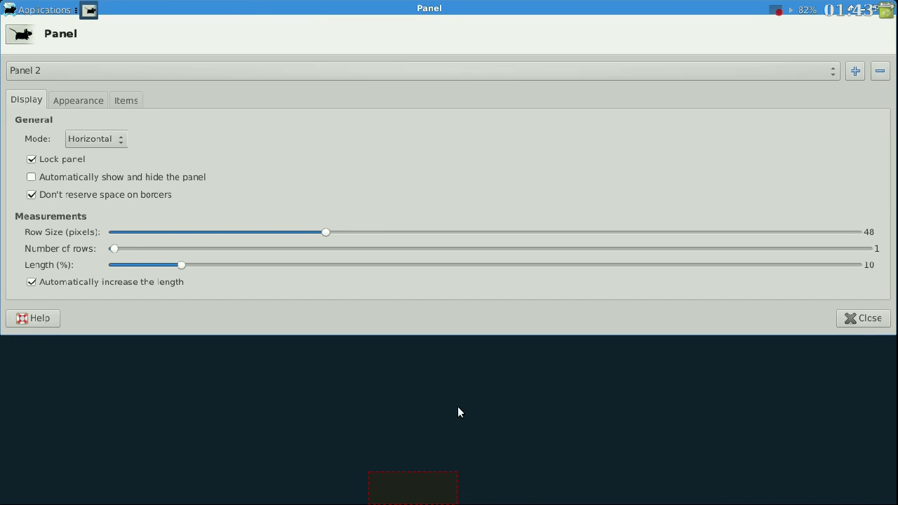
pyautogui.click(30, 195)
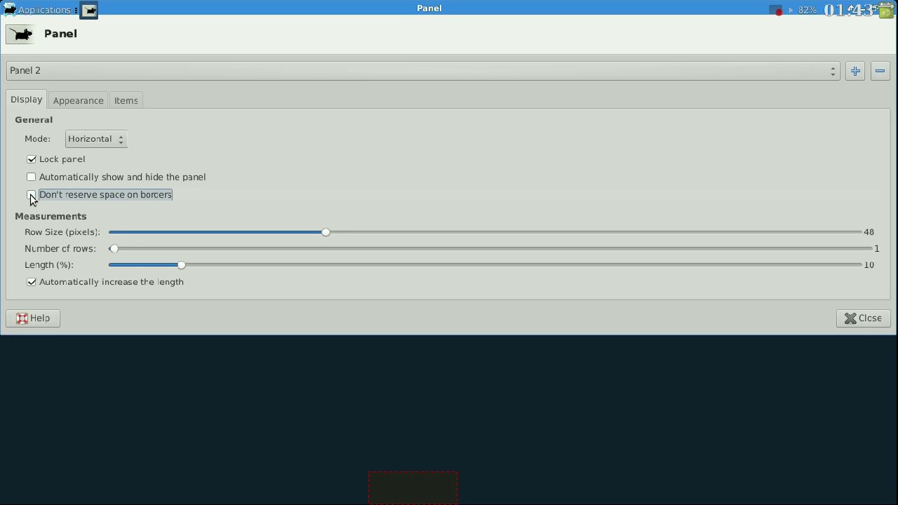
pyautogui.click(863, 318)
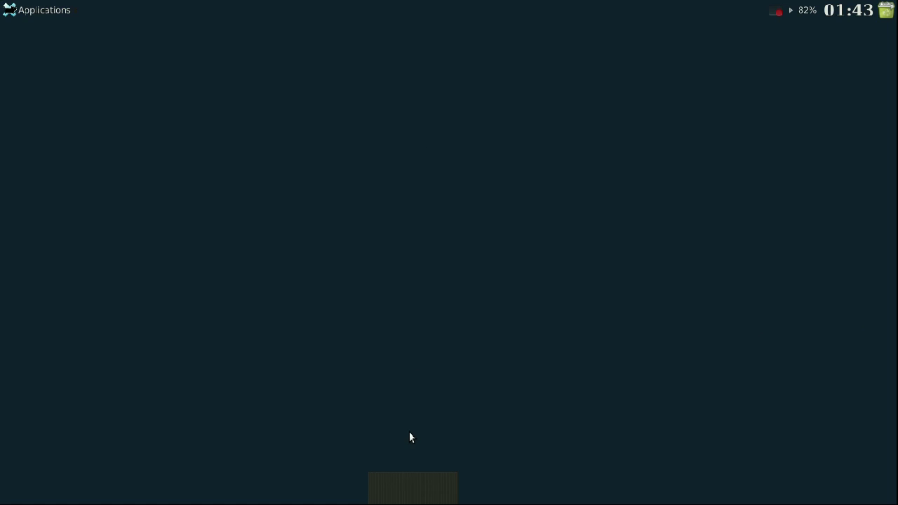
# Reopen the lower panel's preferences and compare the display settings of Panel 1 and Panel 2.
pyautogui.rightClick(394, 494)
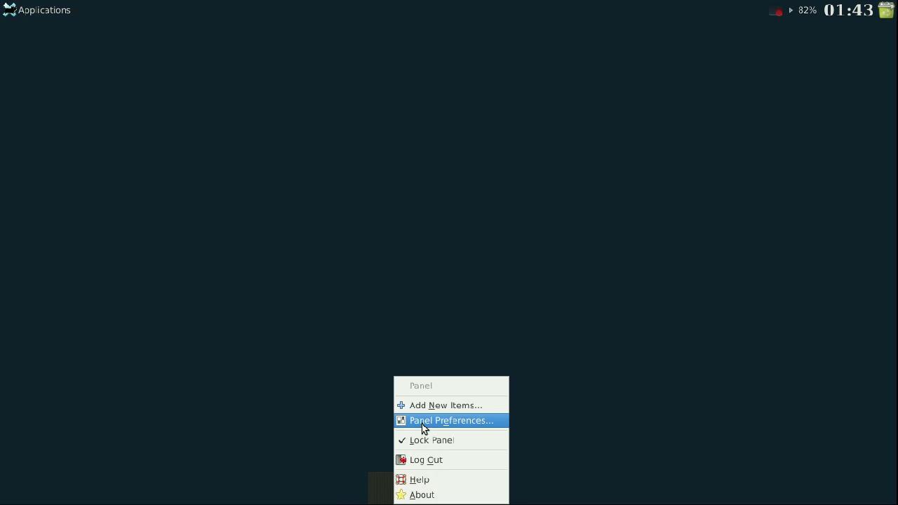
pyautogui.click(421, 424)
pyautogui.moveTo(392, 66); pyautogui.dragTo(303, 56)
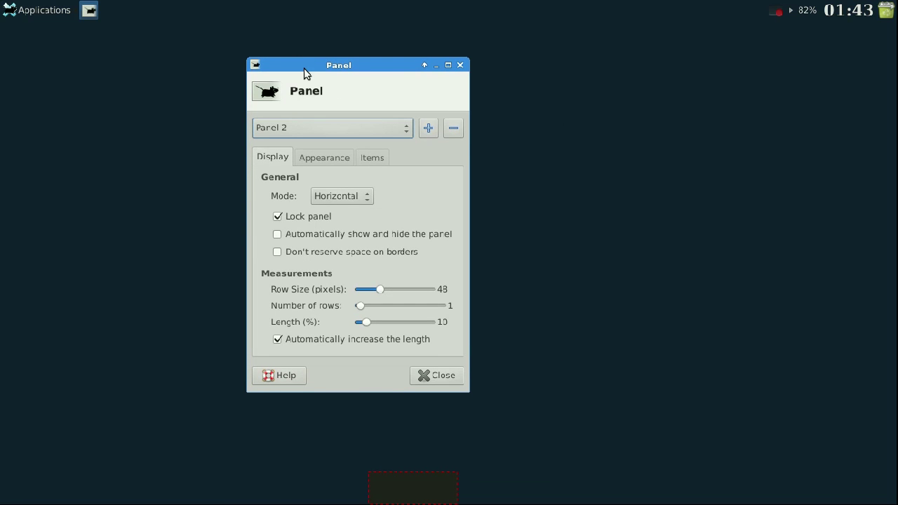
pyautogui.click(284, 128)
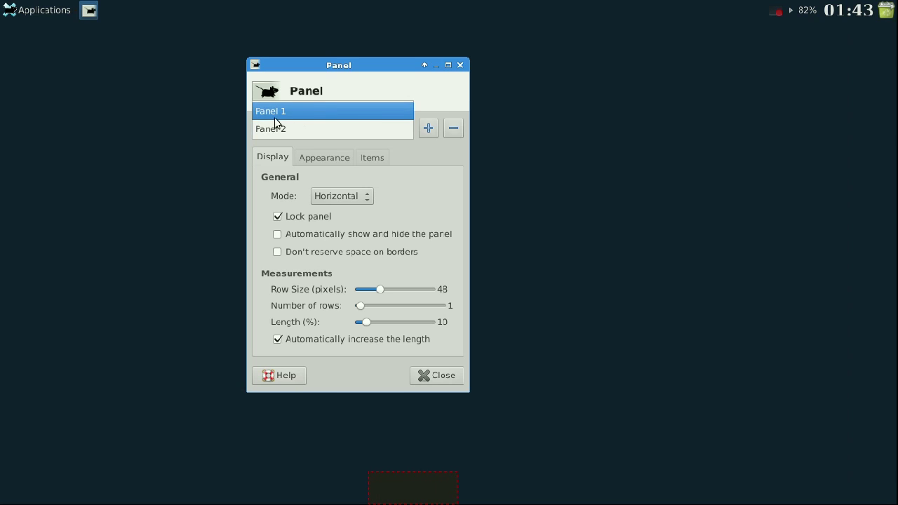
pyautogui.click(273, 115)
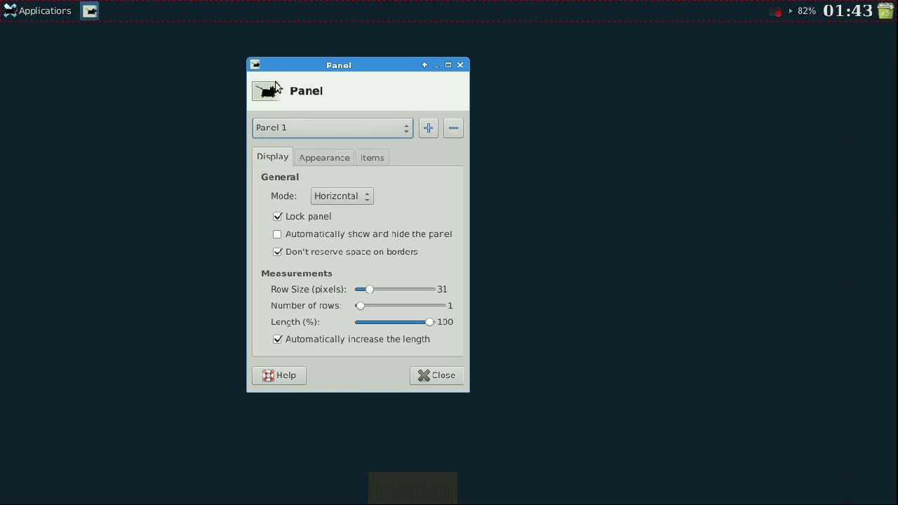
pyautogui.click(276, 128)
pyautogui.click(280, 147)
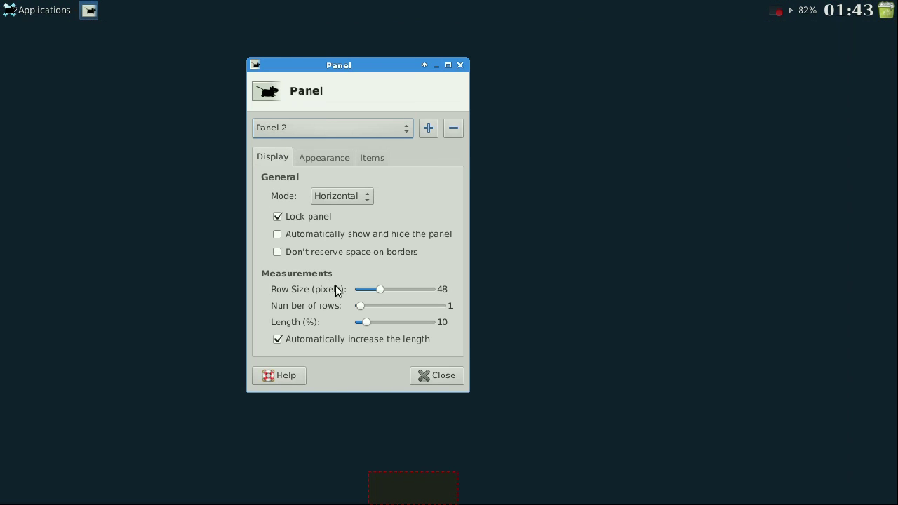
# Try larger and smaller row sizes for Panel 2, and set its row size to 35 pixels.
pyautogui.moveTo(378, 292)
pyautogui.mouseDown()
pyautogui.moveTo(413, 289)
pyautogui.moveTo(376, 289)
pyautogui.moveTo(384, 283)
pyautogui.moveTo(369, 290)
pyautogui.mouseUp()
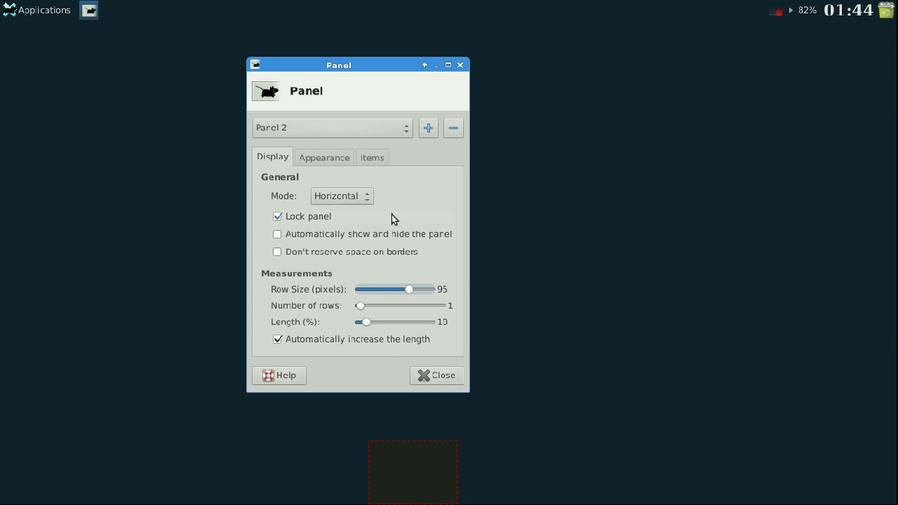
pyautogui.moveTo(406, 290); pyautogui.dragTo(334, 294)
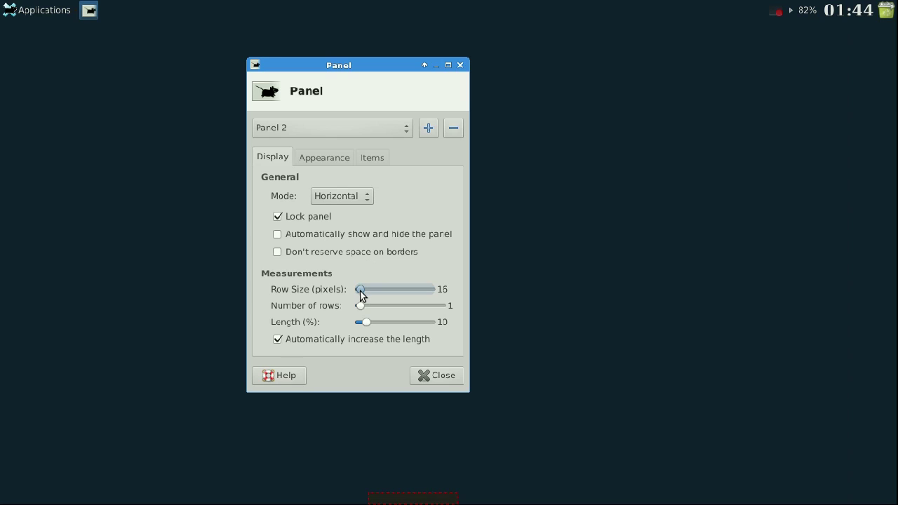
pyautogui.moveTo(360, 288); pyautogui.dragTo(369, 292)
# Try three rows on Panel 2, return to one row, and set the panel length to 100%.
pyautogui.moveTo(360, 305); pyautogui.dragTo(386, 306)
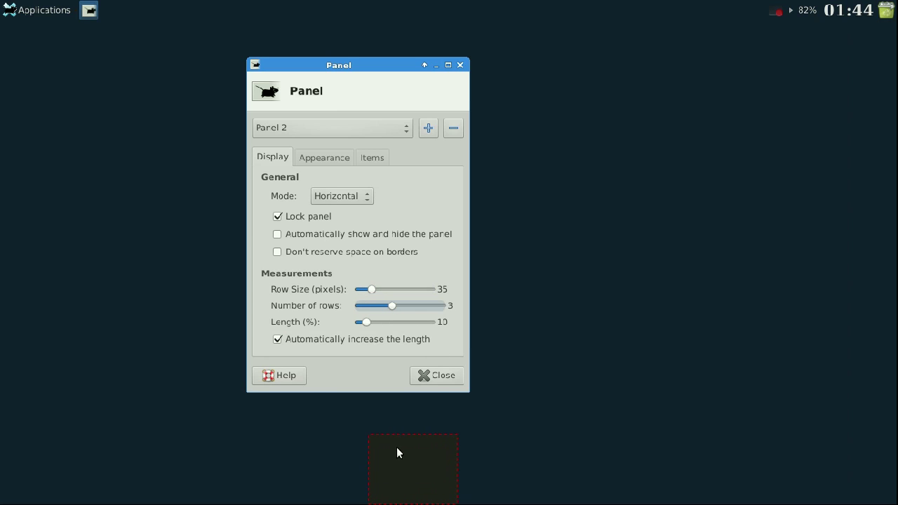
pyautogui.moveTo(392, 310); pyautogui.dragTo(329, 320)
pyautogui.moveTo(366, 324); pyautogui.dragTo(459, 325)
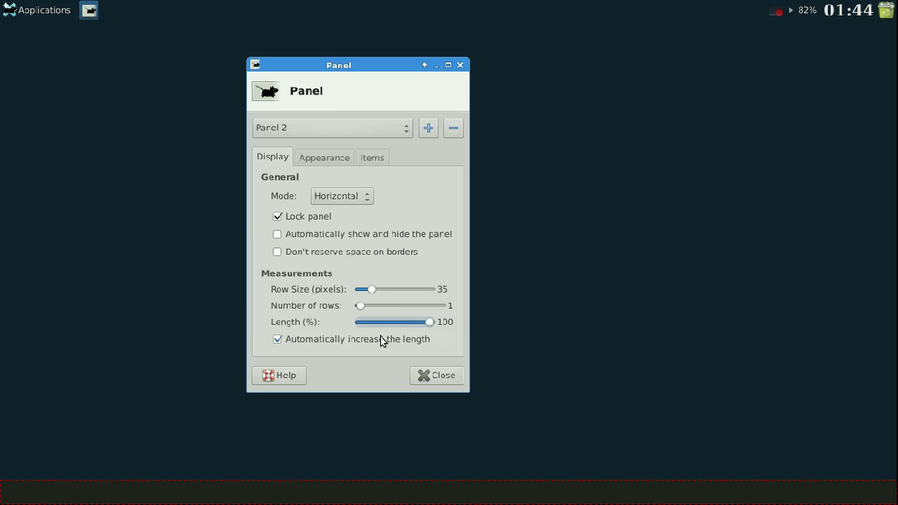
# Unlock Panel 2 and change its mode to Vertical.
pyautogui.click(338, 196)
pyautogui.click(340, 202)
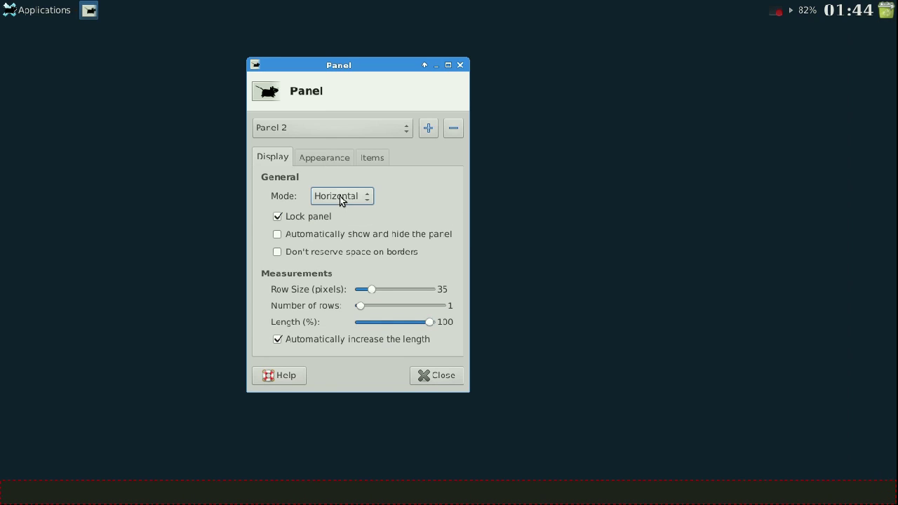
pyautogui.click(339, 196)
pyautogui.click(339, 197)
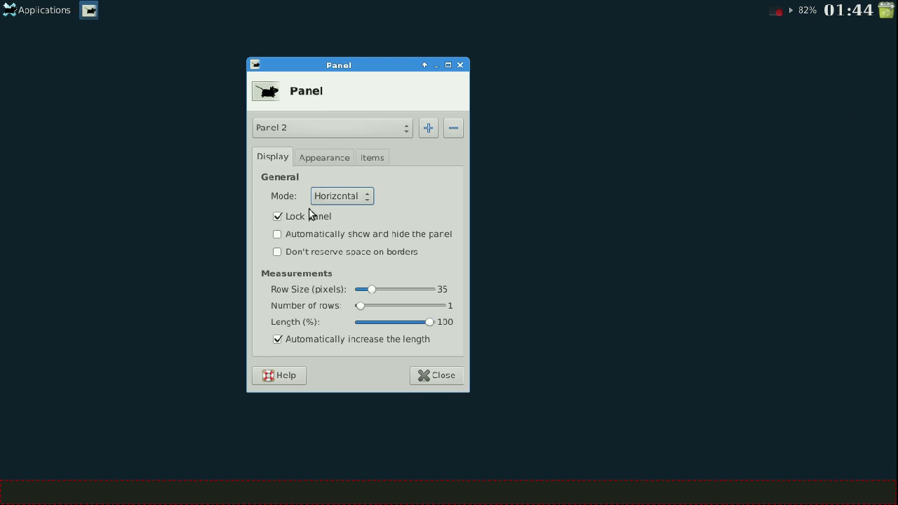
pyautogui.click(277, 223)
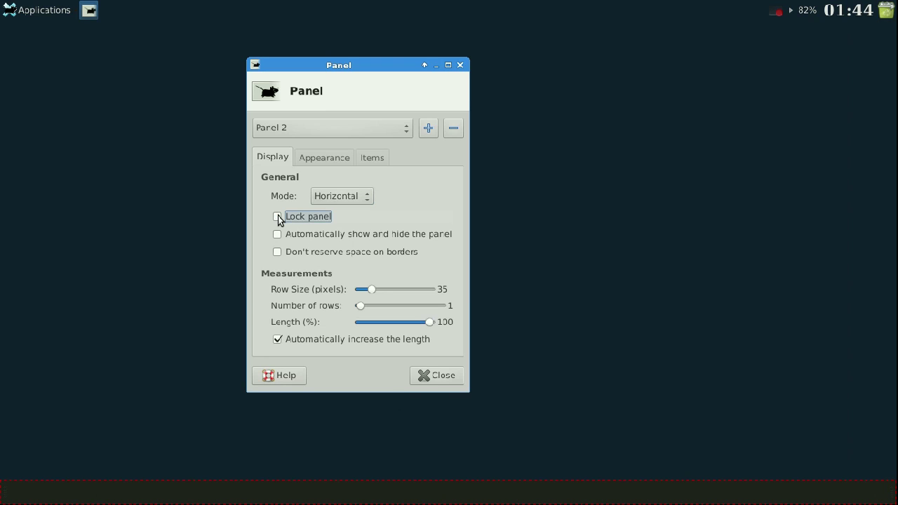
pyautogui.click(353, 196)
pyautogui.click(353, 198)
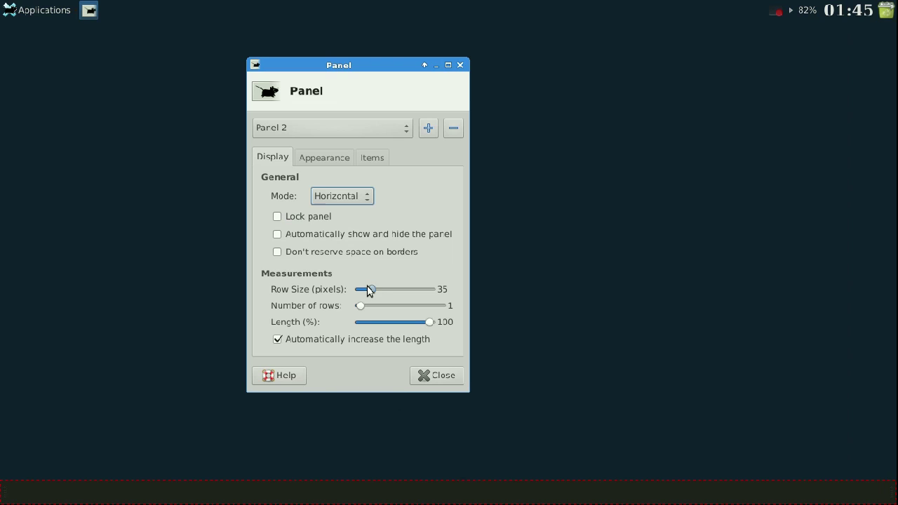
pyautogui.click(341, 203)
pyautogui.click(341, 218)
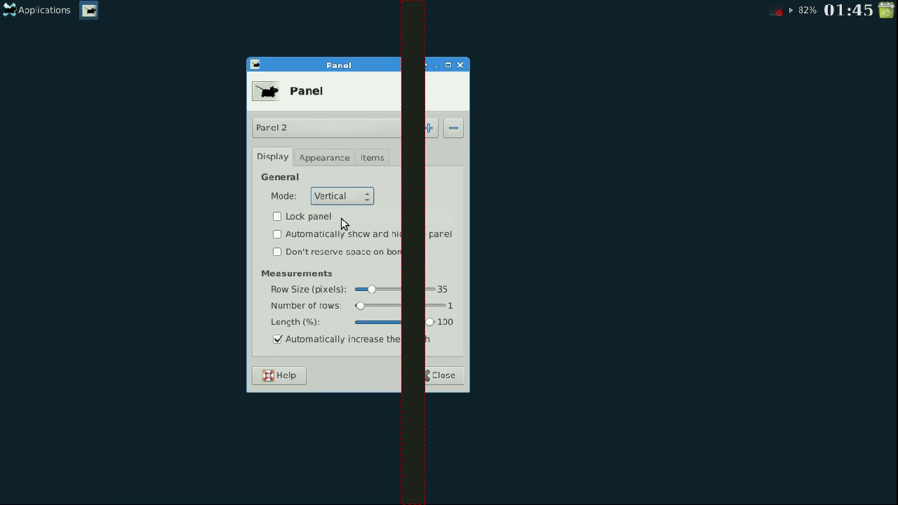
# Move the vertical panel toward the screen's left side, then set it to Horizontal and place it along the lower edge.
pyautogui.moveTo(412, 216); pyautogui.dragTo(253, 25)
pyautogui.click(331, 195)
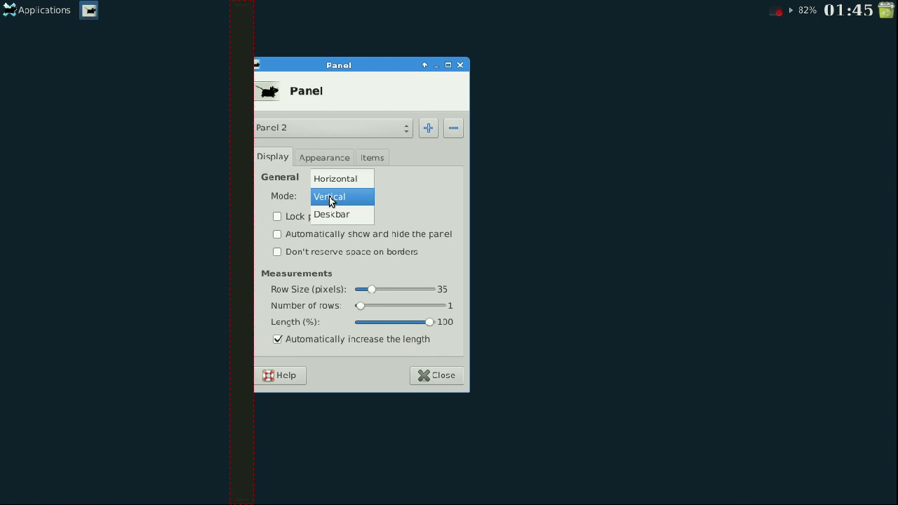
pyautogui.click(331, 183)
pyautogui.moveTo(297, 7); pyautogui.dragTo(286, 499)
# Switch Panel 2 to Vertical mode and back to Horizontal, and lock the panel.
pyautogui.click(350, 195)
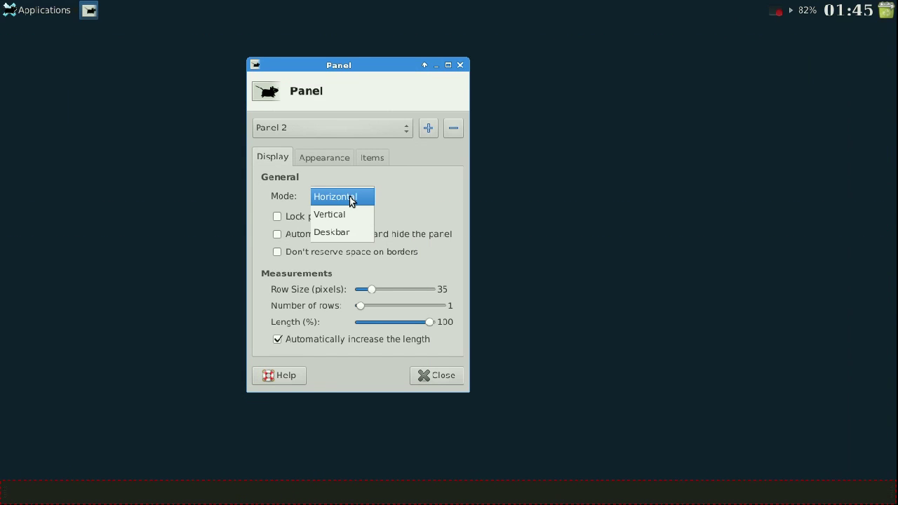
pyautogui.click(330, 214)
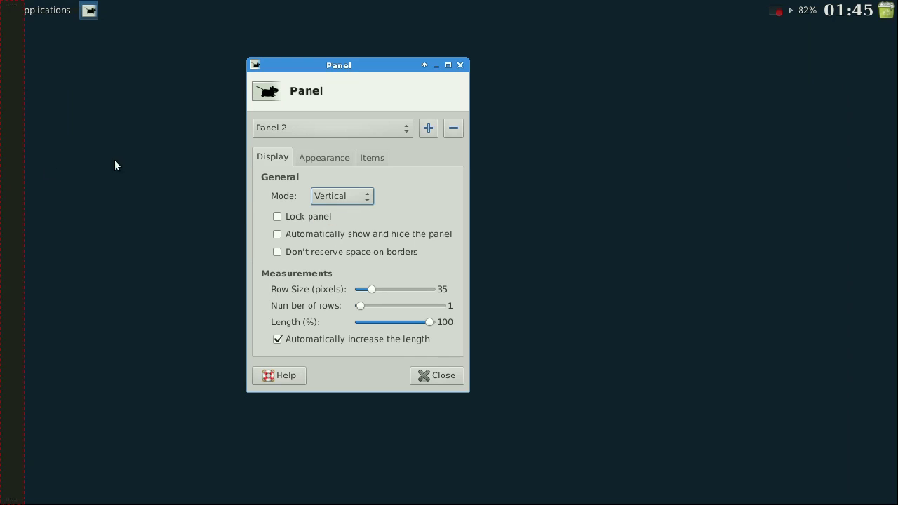
pyautogui.click(338, 197)
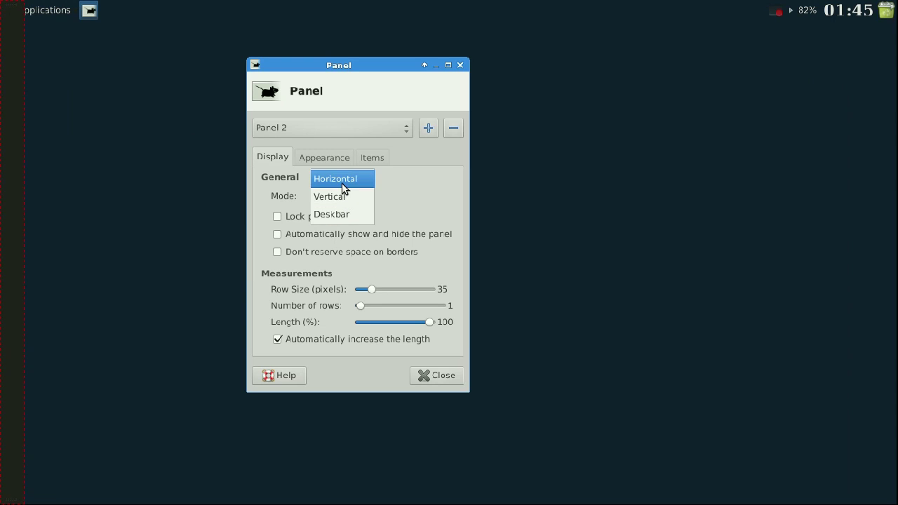
pyautogui.click(343, 180)
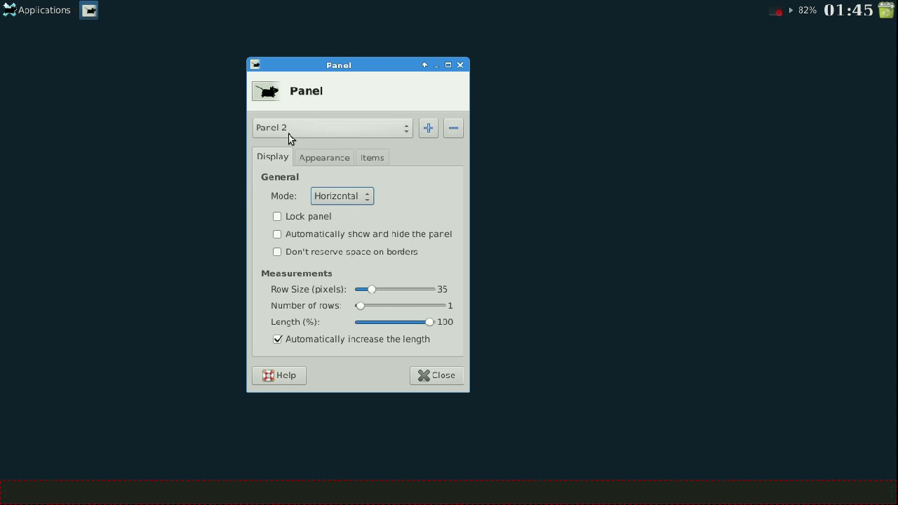
pyautogui.click(277, 217)
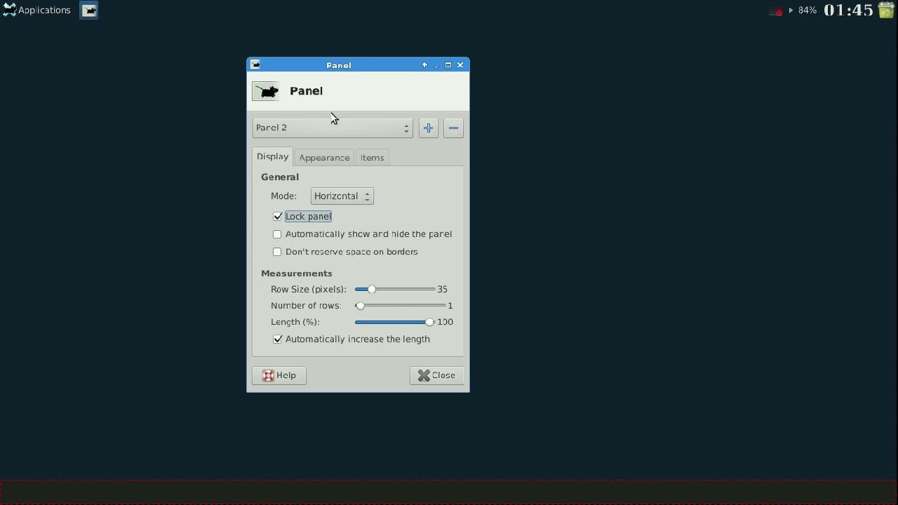
# Open Panel 2's appearance settings and check the Compositor options in Window Manager Tweaks.
pyautogui.click(328, 158)
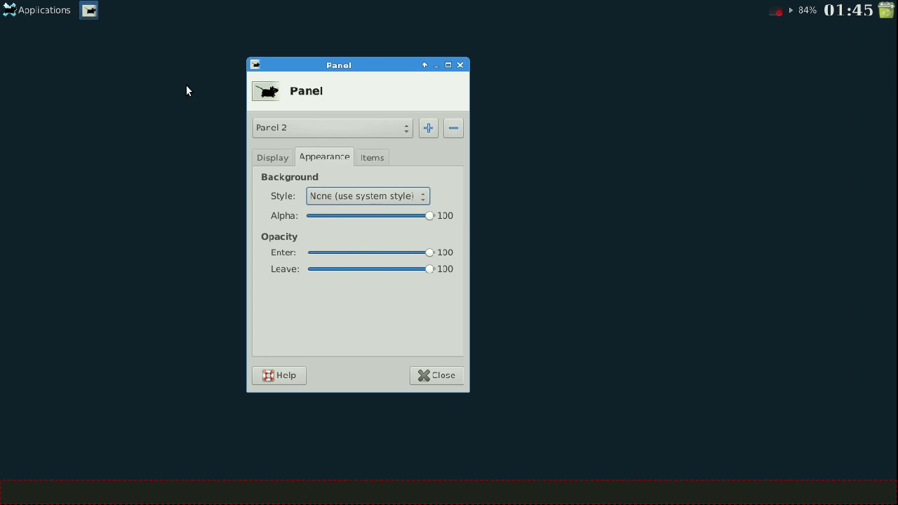
pyautogui.click(50, 13)
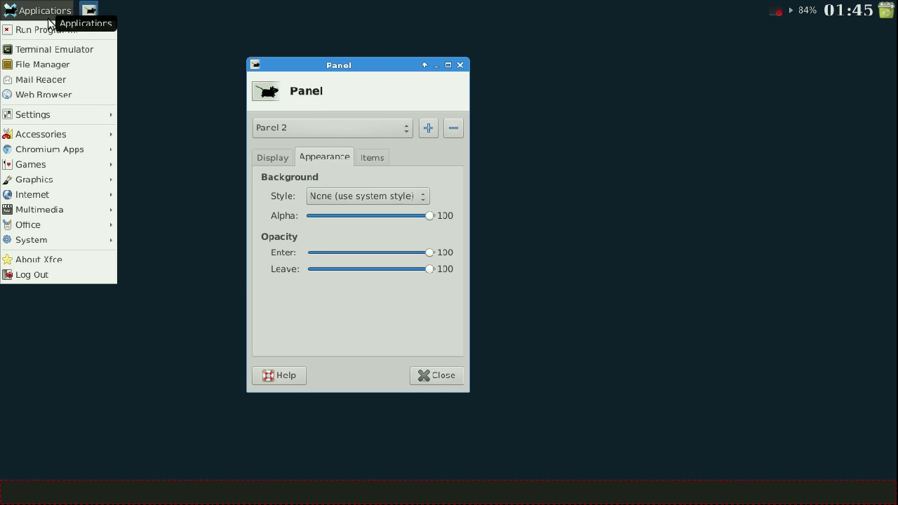
pyautogui.moveTo(49, 122)
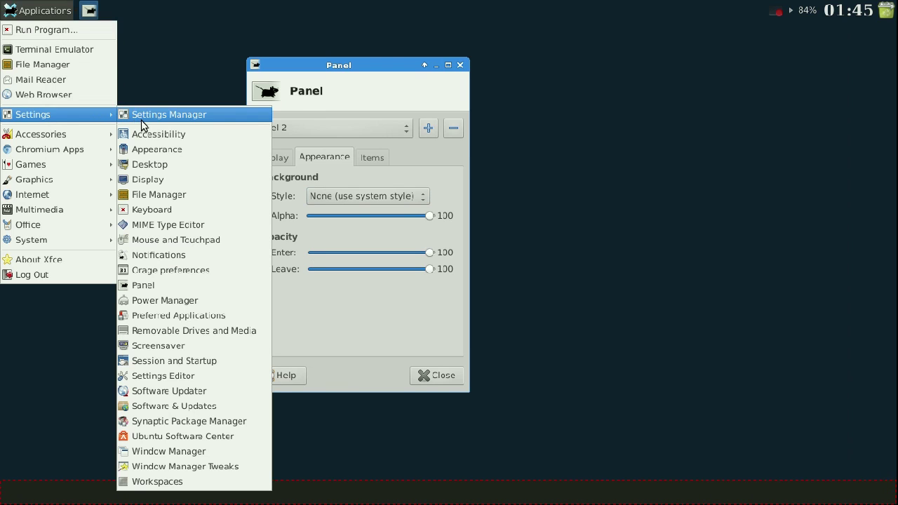
pyautogui.click(182, 466)
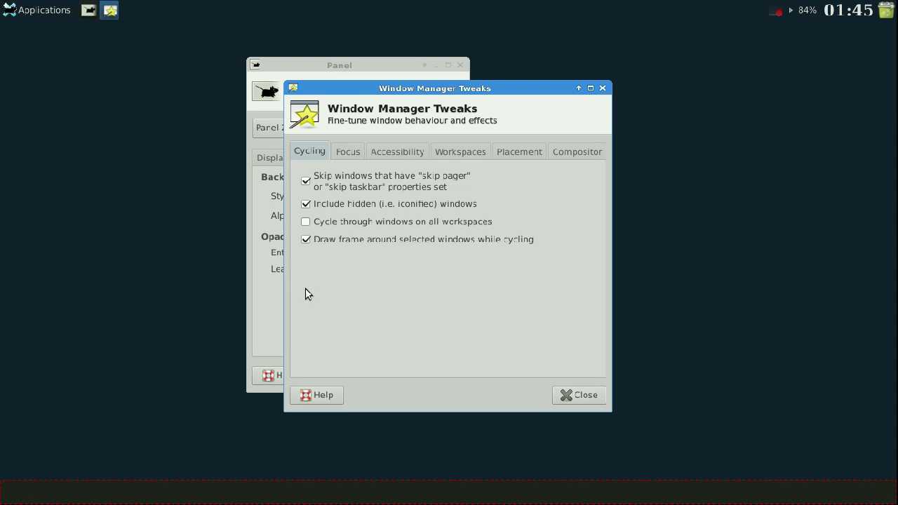
pyautogui.click(578, 153)
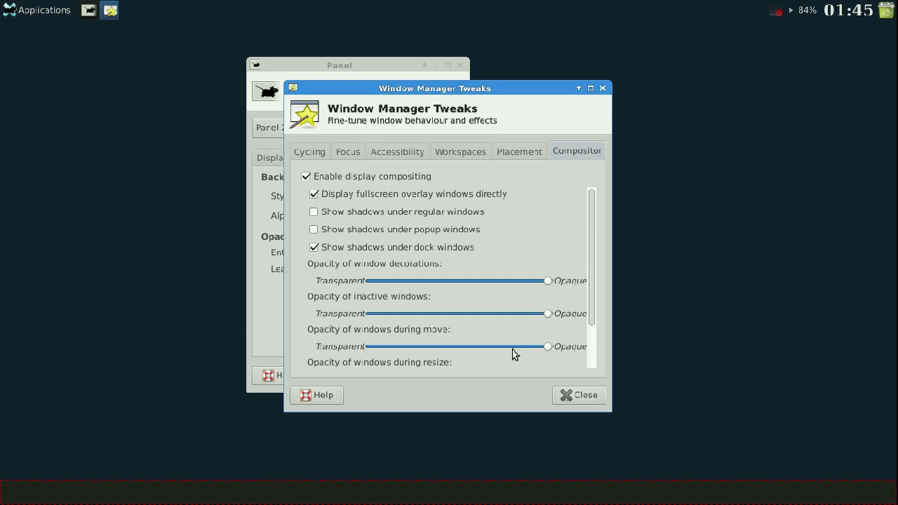
pyautogui.click(578, 397)
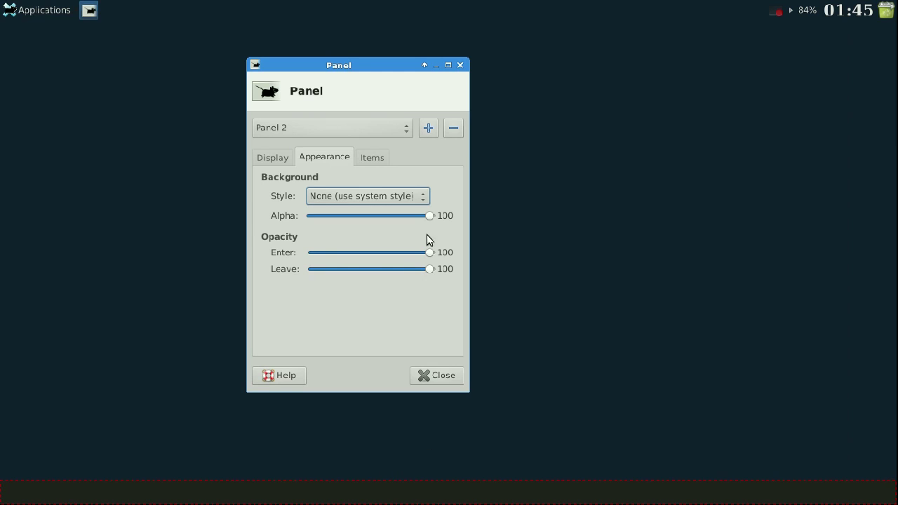
# Keep Panel 2's background style at None (use system style) and set its alpha to 0.
pyautogui.click(413, 193)
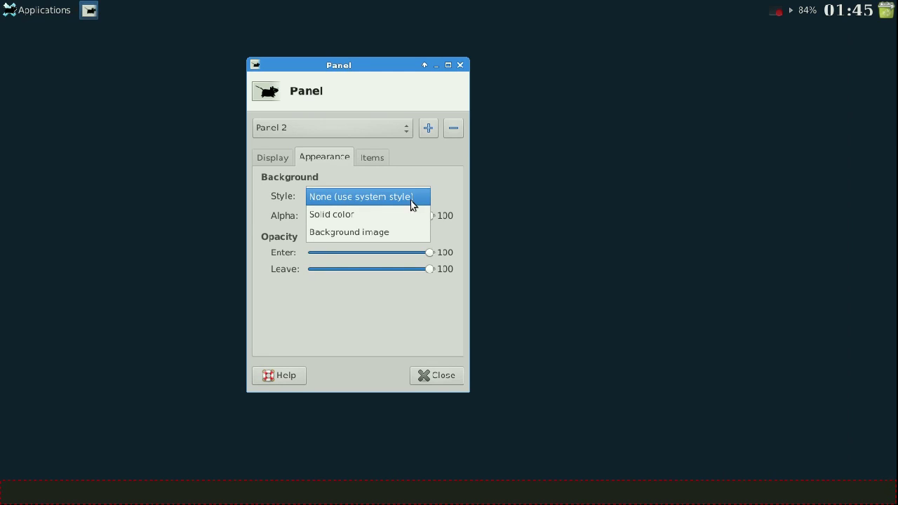
pyautogui.click(411, 197)
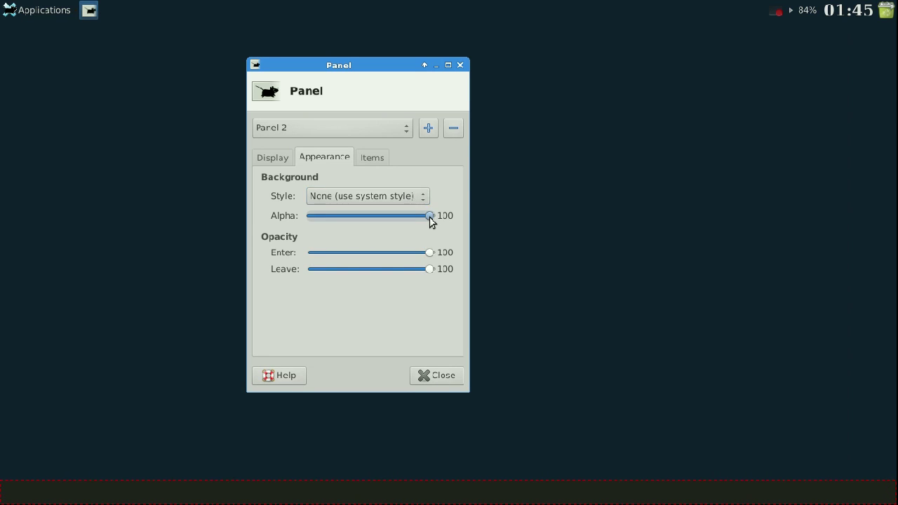
pyautogui.moveTo(429, 217); pyautogui.dragTo(183, 206)
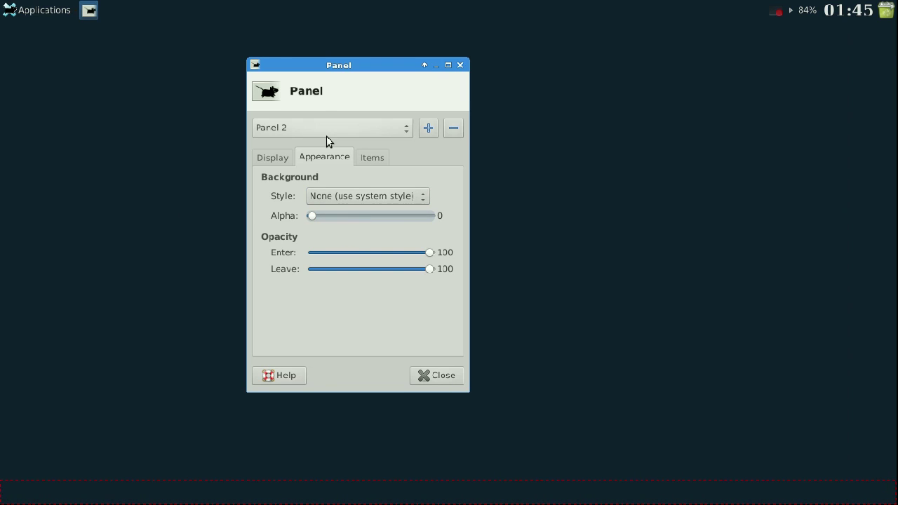
# Browse the plugins available for Panel 2 and add the Battery Monitor item.
pyautogui.click(370, 157)
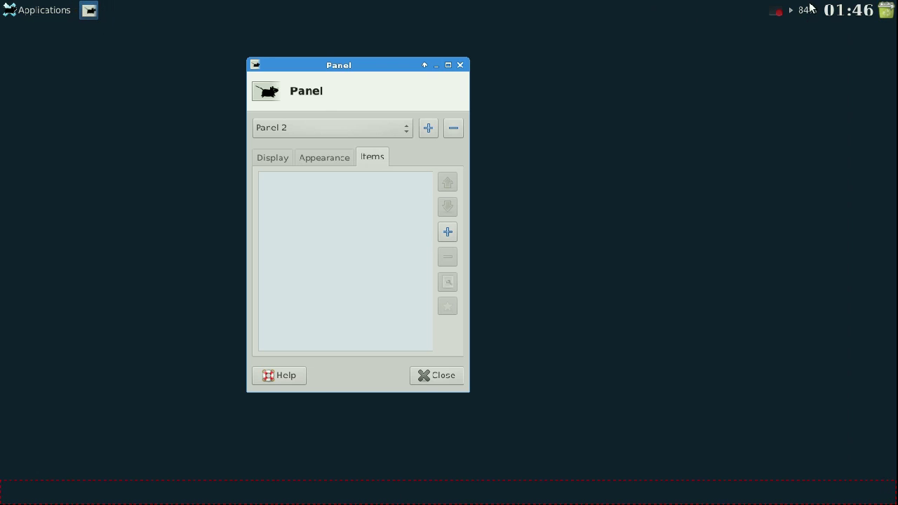
pyautogui.click(449, 238)
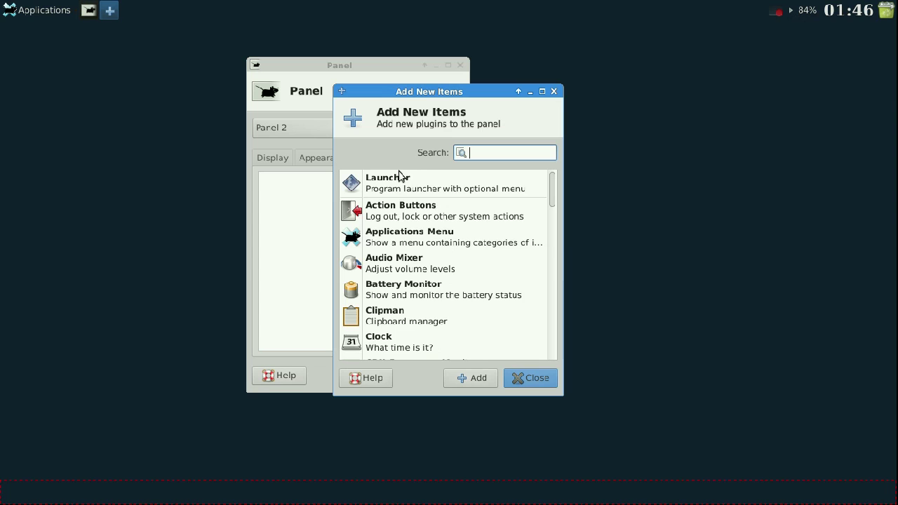
pyautogui.scroll(-5, 401, 218)
pyautogui.scroll(-5, 400, 218)
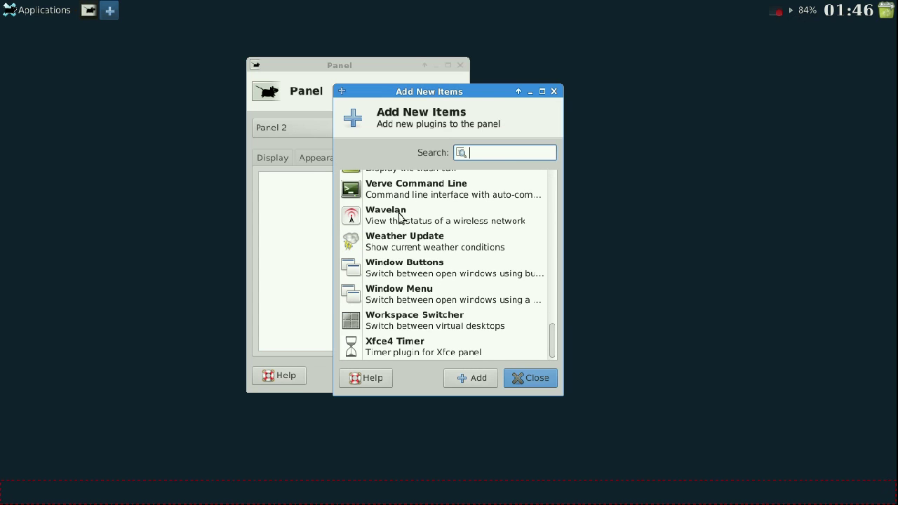
pyautogui.scroll(10, 400, 218)
pyautogui.moveTo(405, 317)
pyautogui.mouseDown()
pyautogui.moveTo(408, 238)
pyautogui.moveTo(415, 334)
pyautogui.moveTo(387, 339)
pyautogui.moveTo(411, 310)
pyautogui.moveTo(404, 318)
pyautogui.mouseUp()
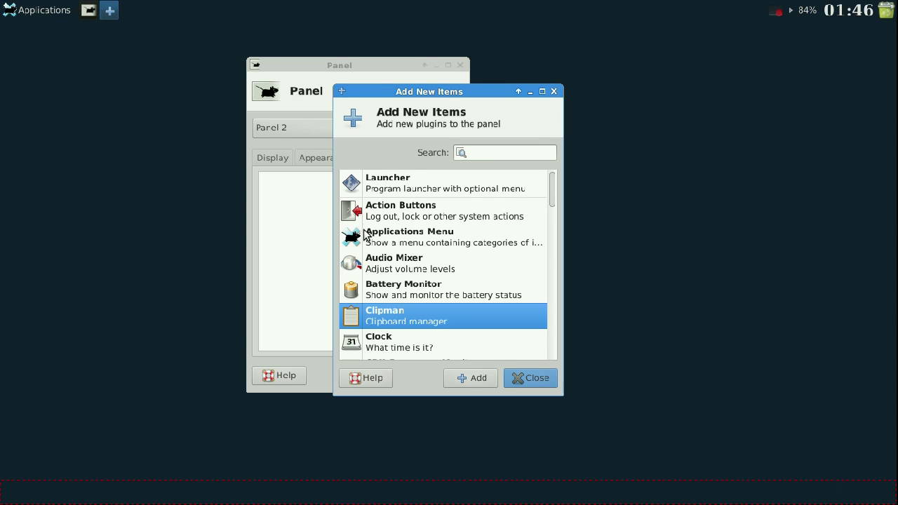
pyautogui.scroll(-2, 416, 260)
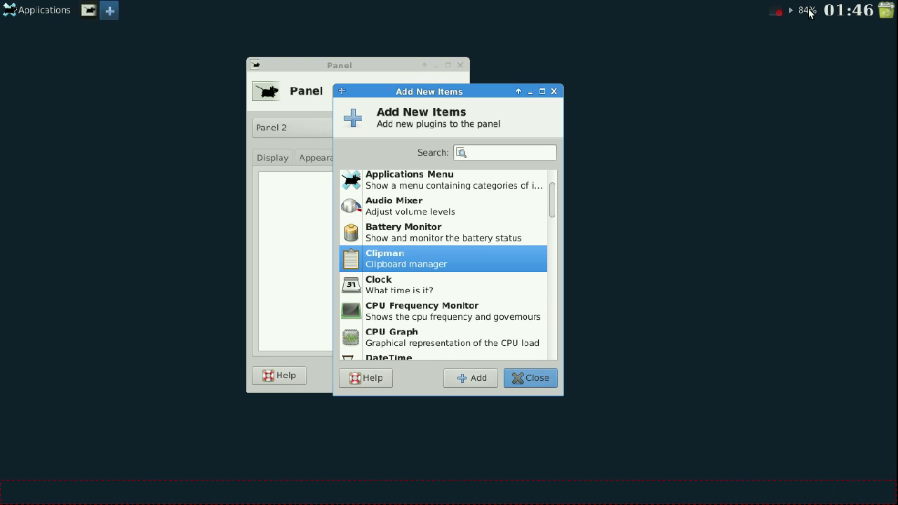
pyautogui.click(463, 232)
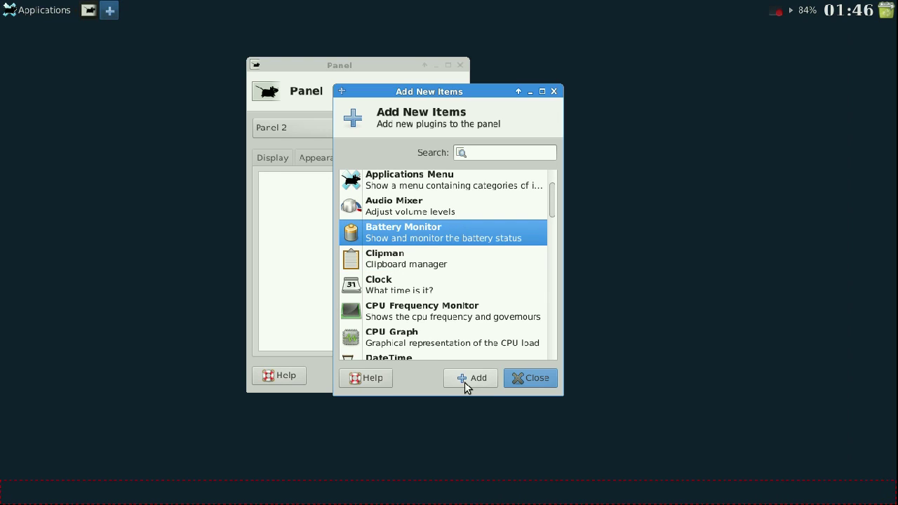
pyautogui.click(469, 378)
# Add the Applications Menu item to Panel 2.
pyautogui.scroll(2, 442, 301)
pyautogui.click(420, 243)
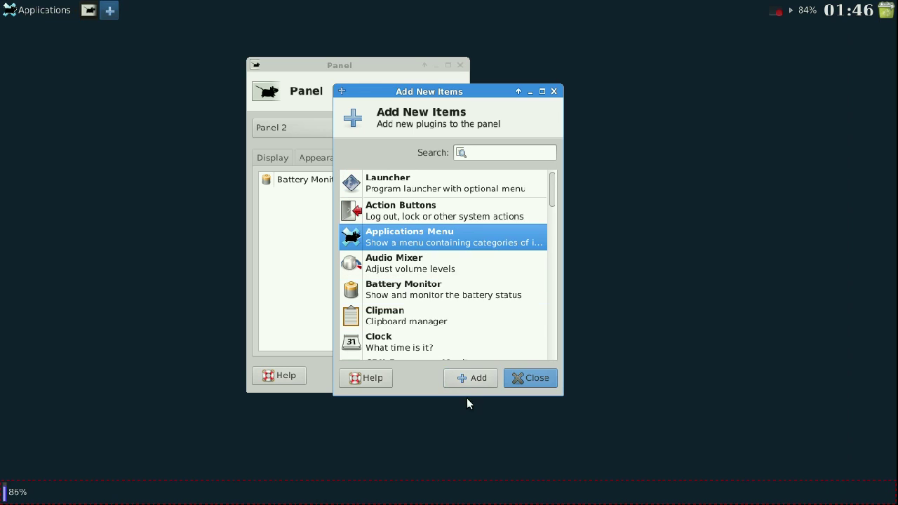
pyautogui.click(467, 378)
# Find the Orage Panel Clock among the available plugins and add it to Panel 2.
pyautogui.scroll(-3, 420, 262)
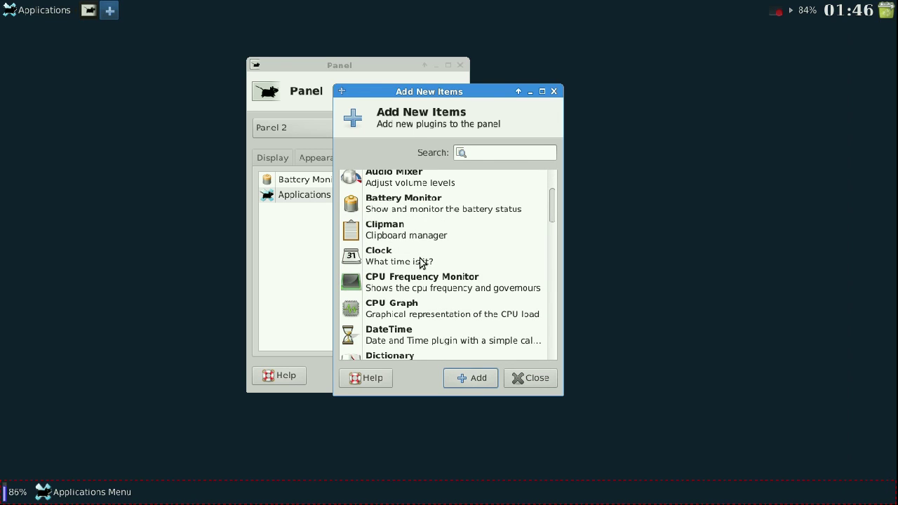
pyautogui.scroll(2, 421, 261)
pyautogui.scroll(-4, 421, 262)
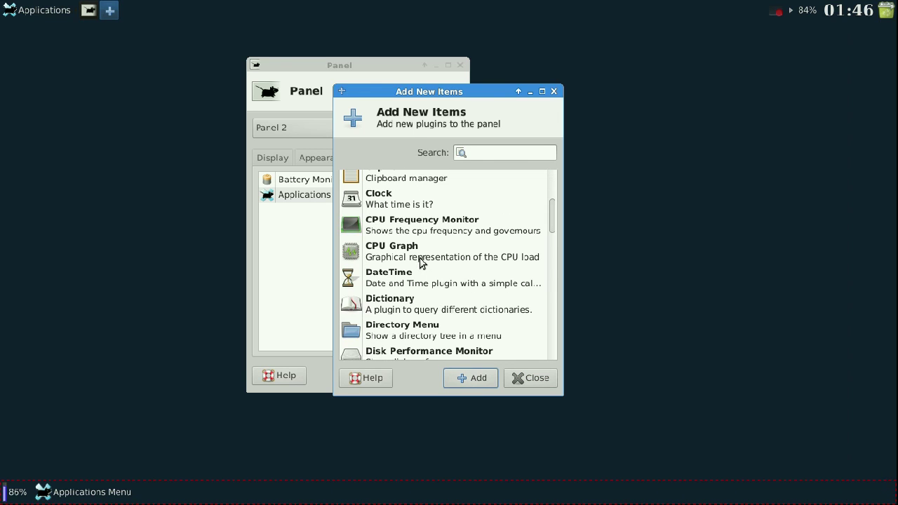
pyautogui.scroll(-7, 406, 245)
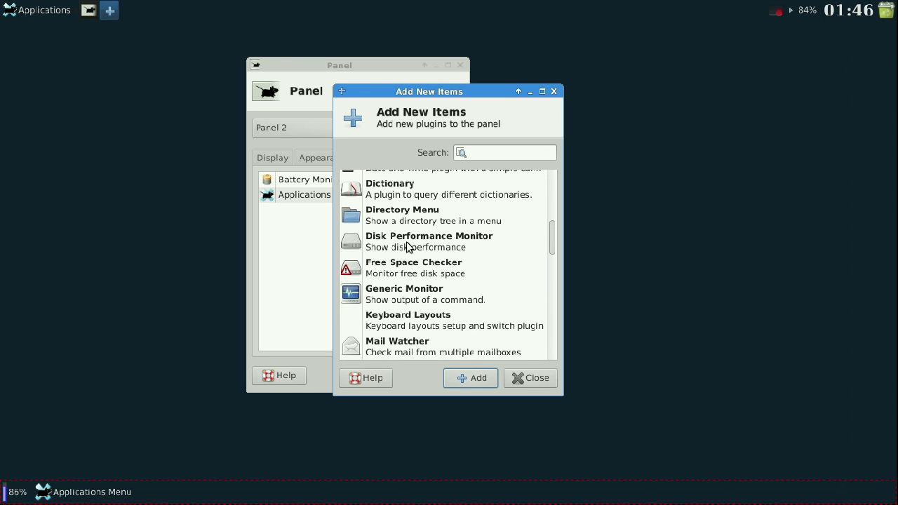
pyautogui.scroll(-6, 406, 246)
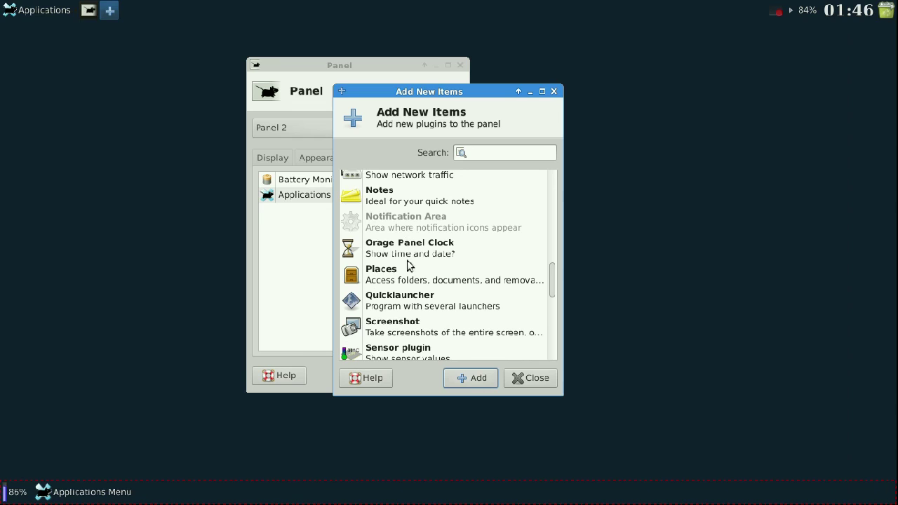
pyautogui.click(400, 252)
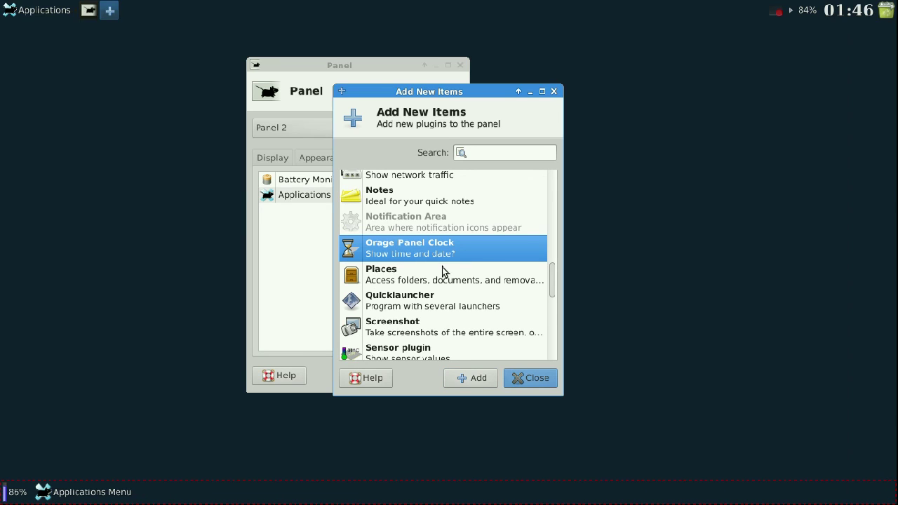
pyautogui.click(479, 377)
# Add a Separator item to Panel 2 after the clock.
pyautogui.scroll(-3, 423, 258)
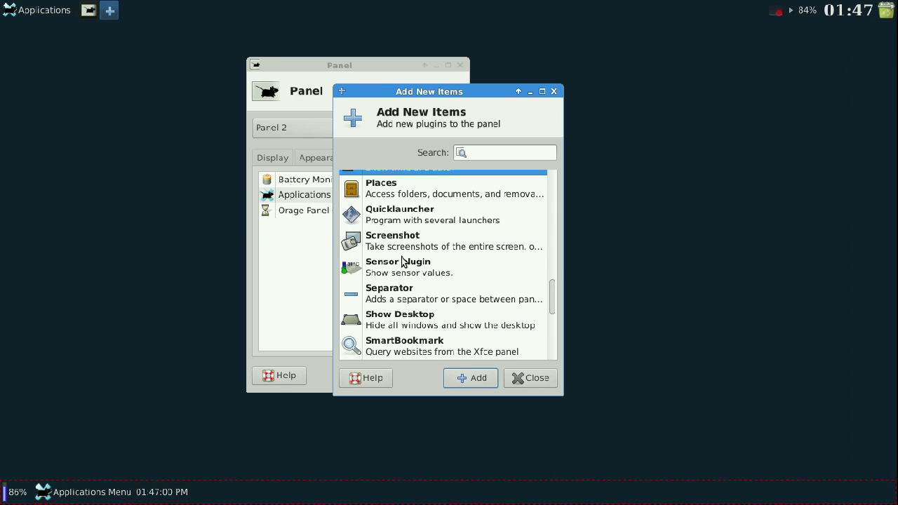
pyautogui.click(400, 291)
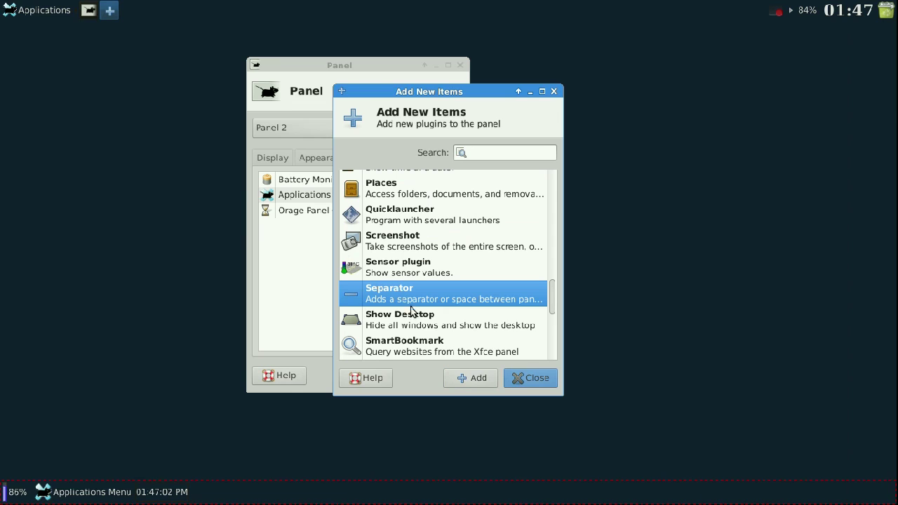
pyautogui.click(466, 382)
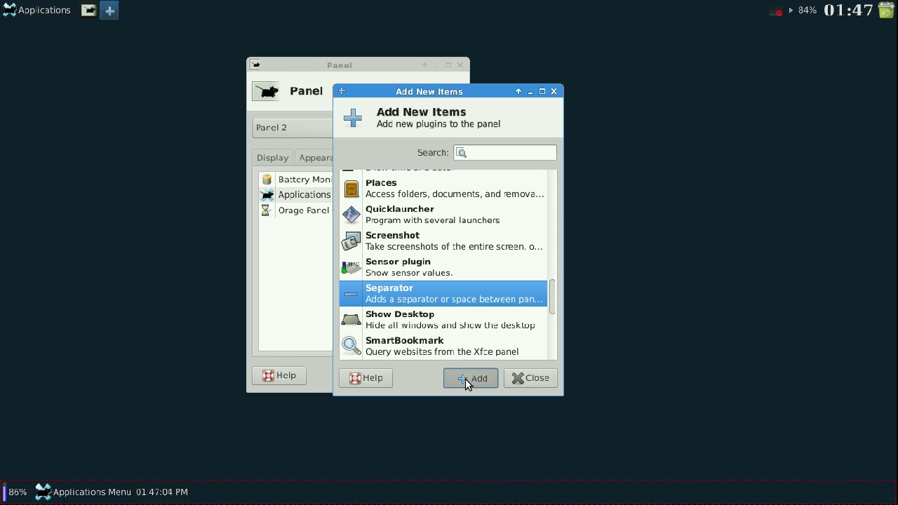
# Find the Window Buttons plugin in the list of new items and add it to Panel 2.
pyautogui.scroll(-3, 453, 278)
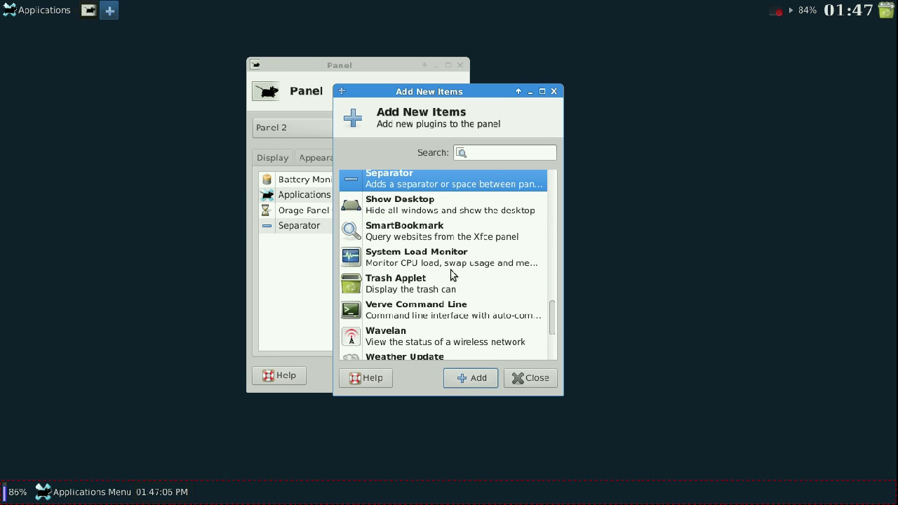
pyautogui.scroll(3, 428, 239)
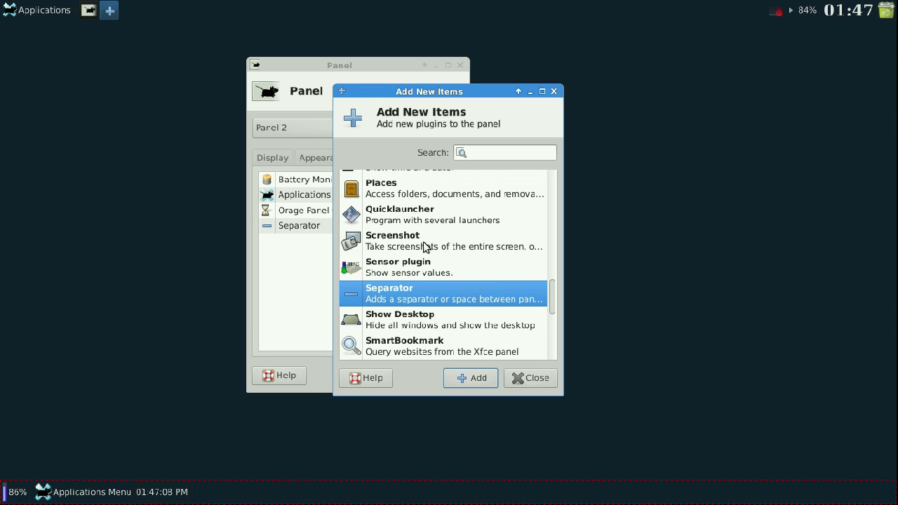
pyautogui.scroll(-5, 425, 247)
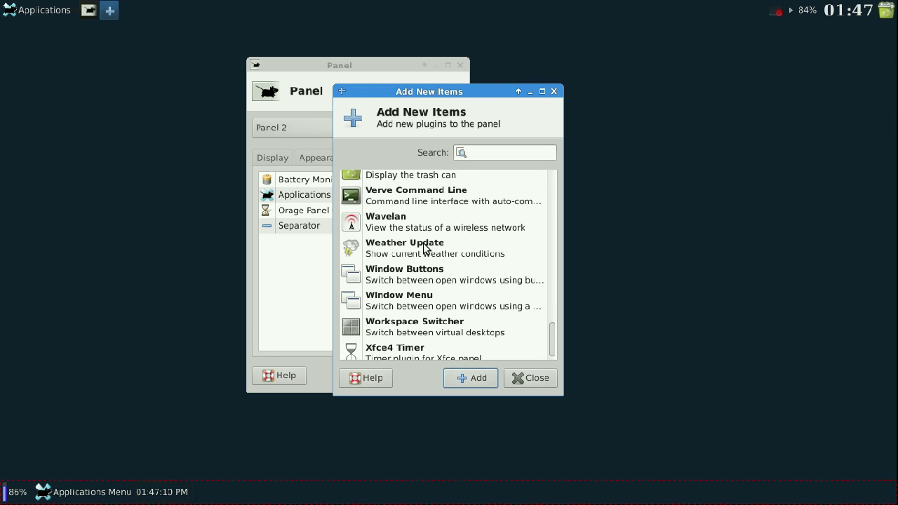
pyautogui.click(424, 229)
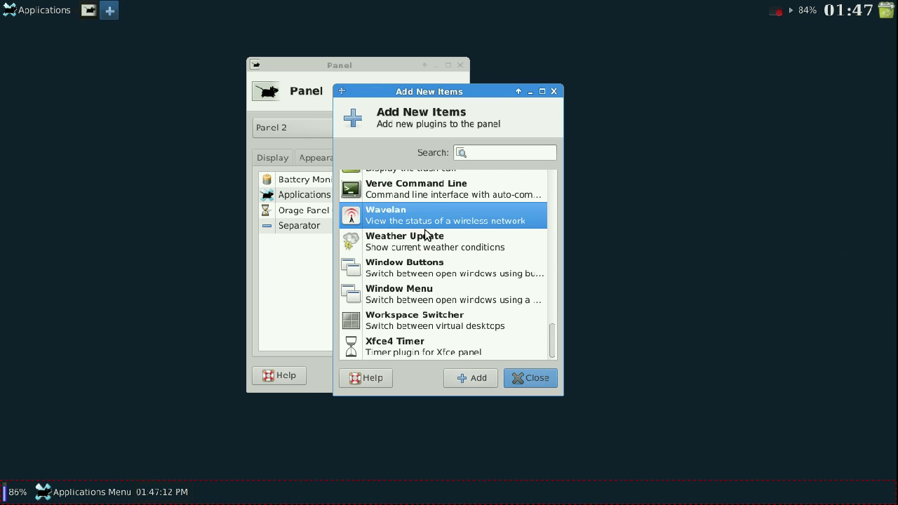
pyautogui.click(427, 268)
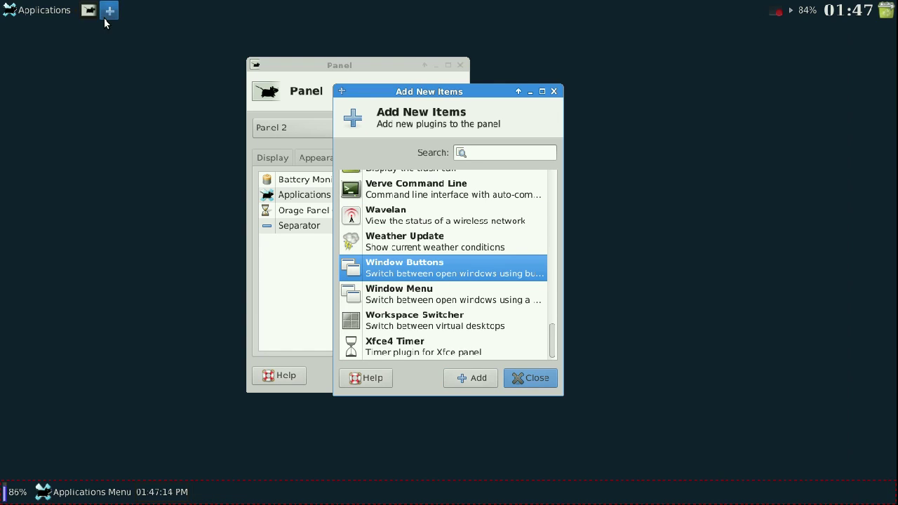
pyautogui.click(484, 378)
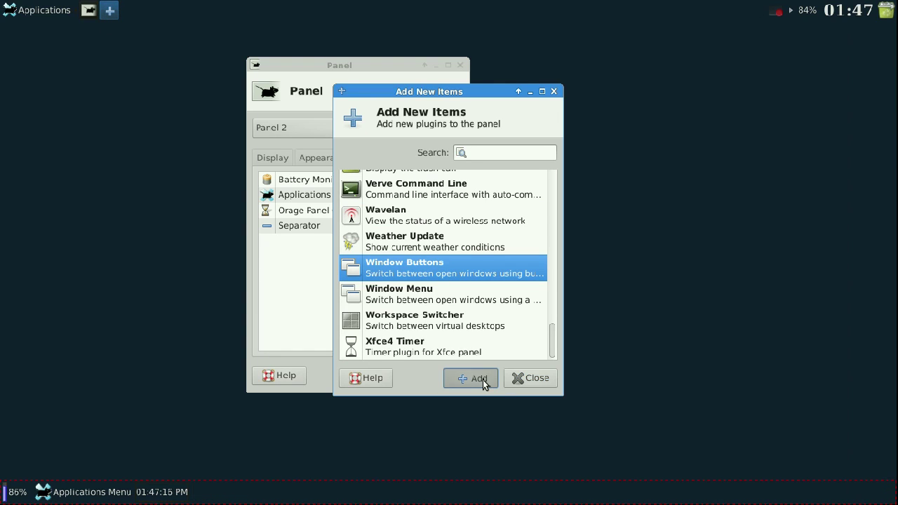
# Reorder the Panel 2 items to Applications Menu, Window Buttons, Separator, Battery Monitor and Orage Panel Clock.
pyautogui.click(537, 378)
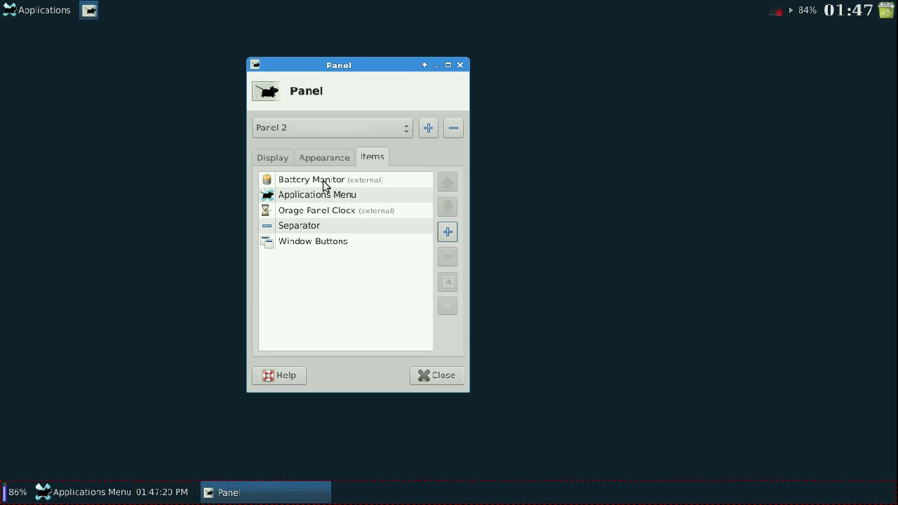
pyautogui.moveTo(312, 200); pyautogui.dragTo(333, 180)
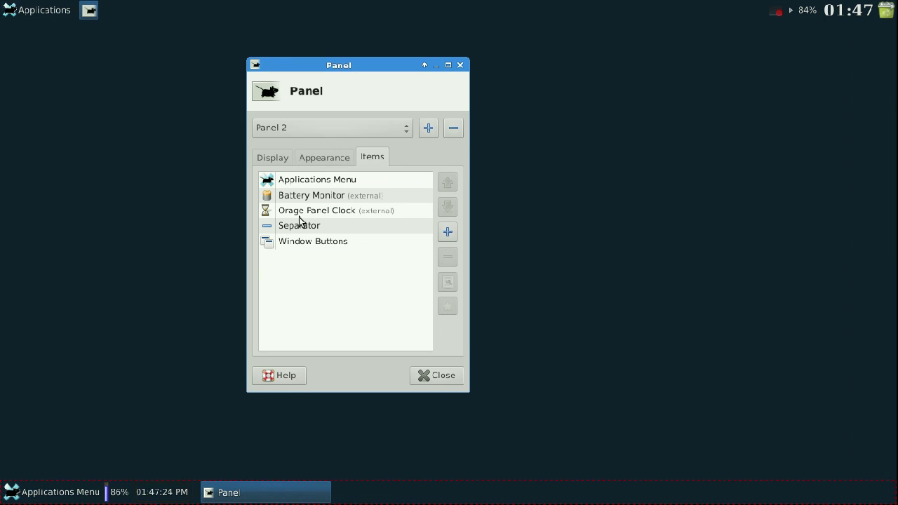
pyautogui.moveTo(300, 219); pyautogui.dragTo(337, 232)
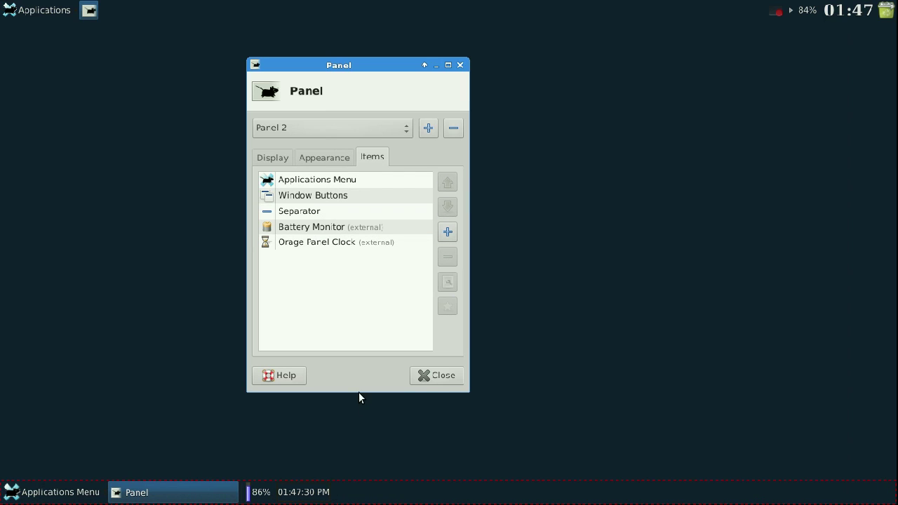
# Set the Panel 2 Separator to expand and give it the Transparent style.
pyautogui.click(308, 218)
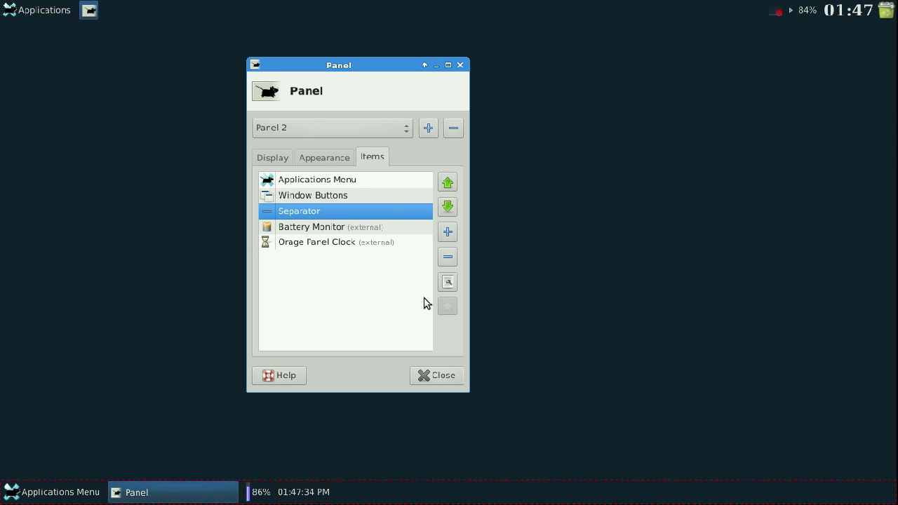
pyautogui.click(449, 289)
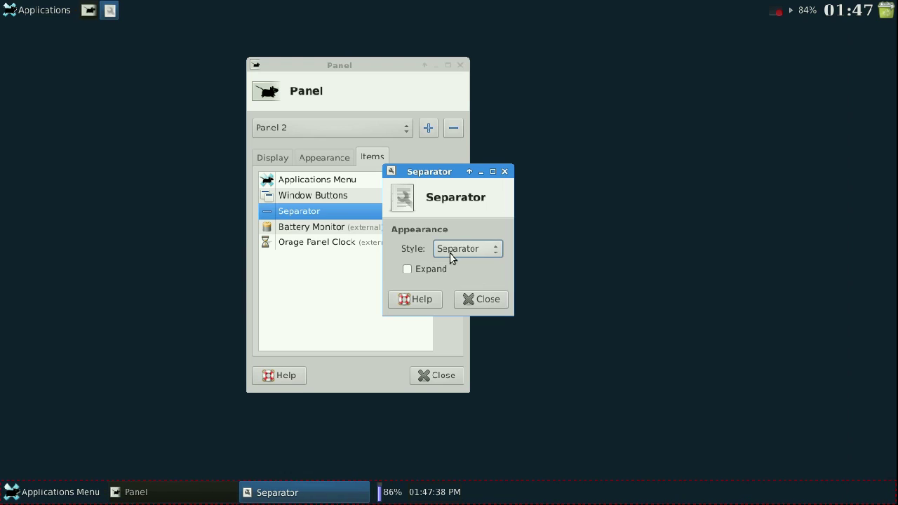
pyautogui.click(407, 269)
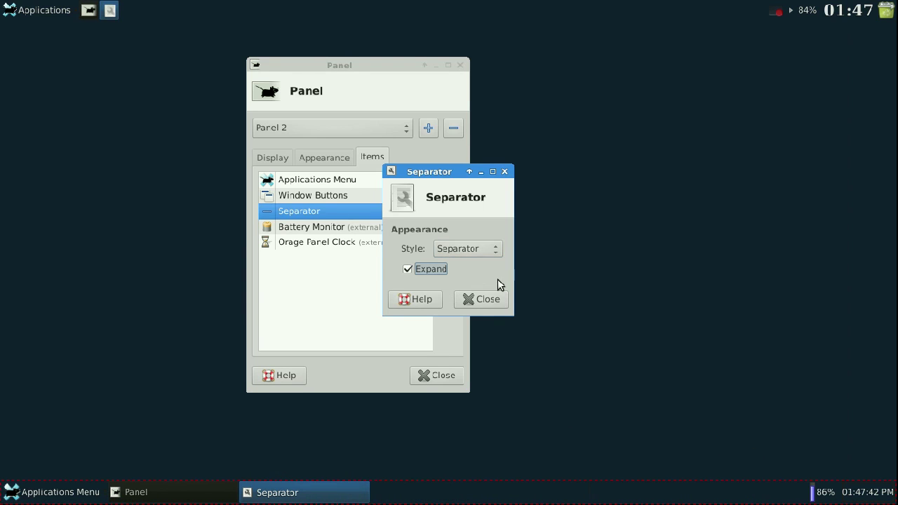
pyautogui.click(483, 247)
pyautogui.click(480, 233)
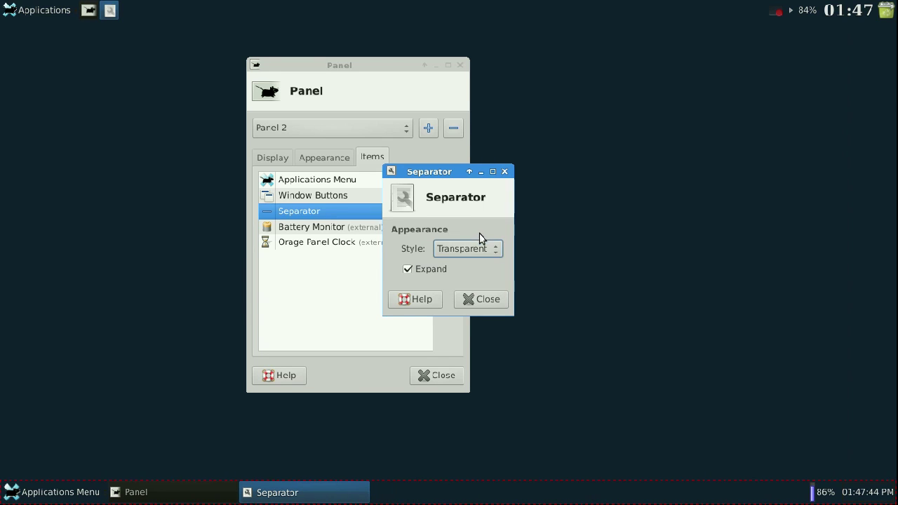
pyautogui.moveTo(524, 457); pyautogui.dragTo(541, 480)
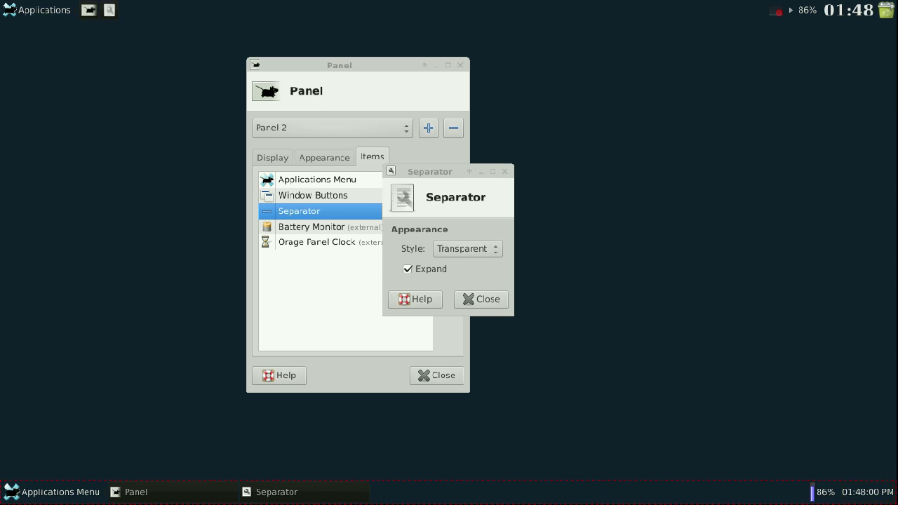
pyautogui.click(476, 300)
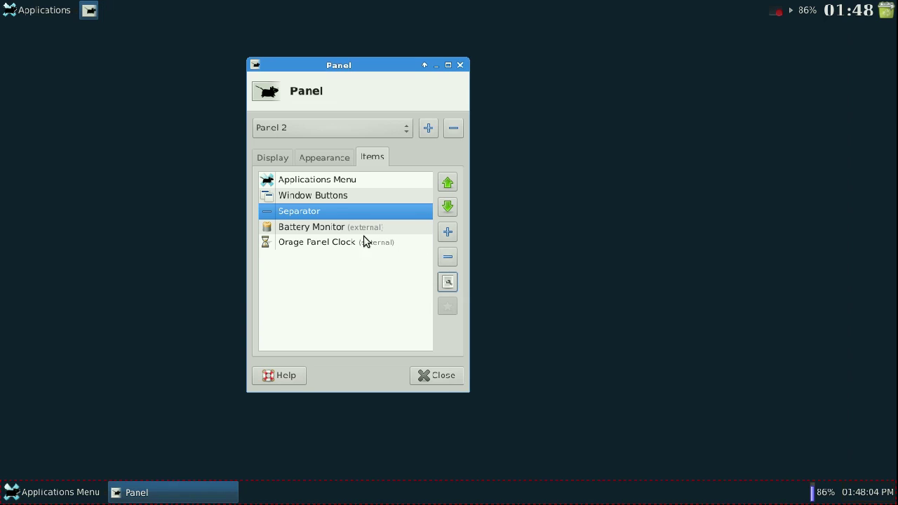
# Turn off icons in the Applications Menu item's properties and preview the menu on Panel 2.
pyautogui.click(326, 180)
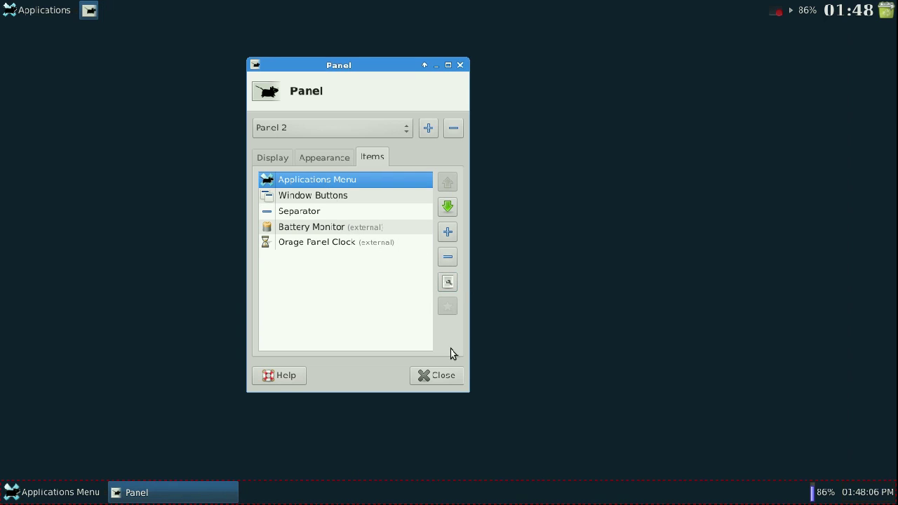
pyautogui.click(447, 282)
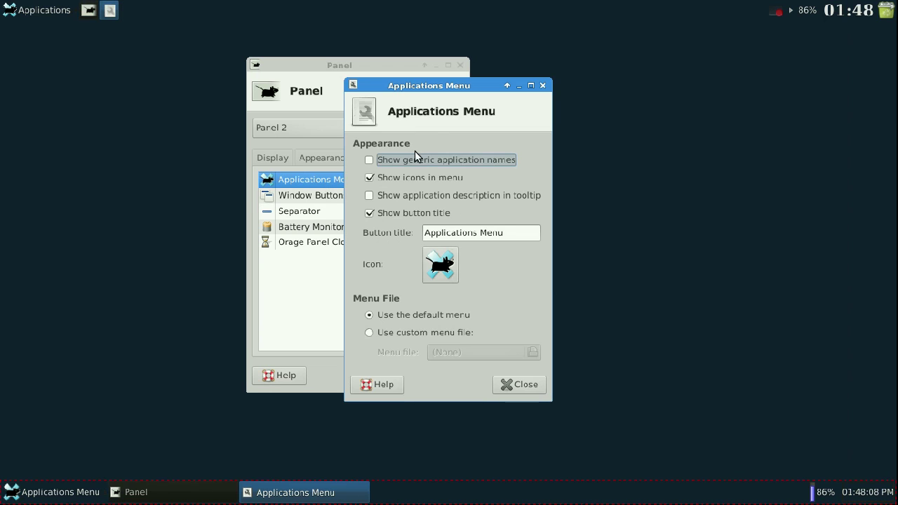
pyautogui.click(370, 179)
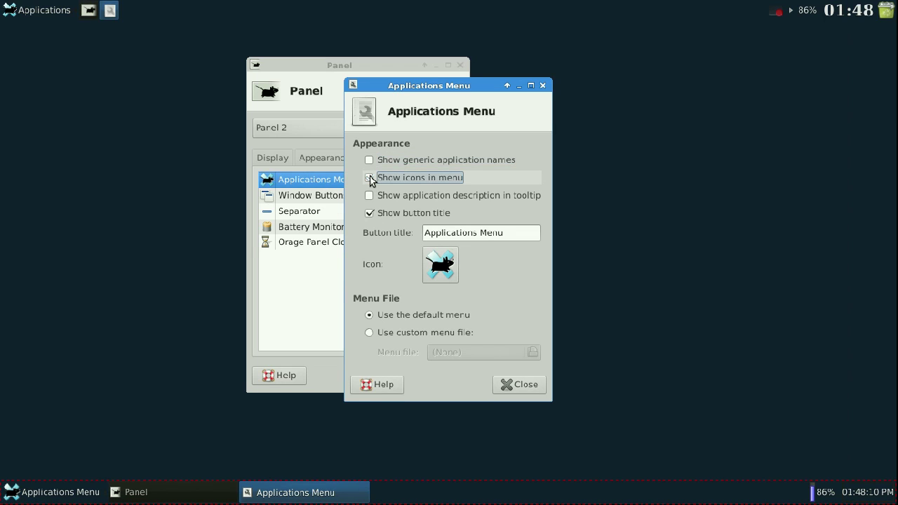
pyautogui.click(370, 178)
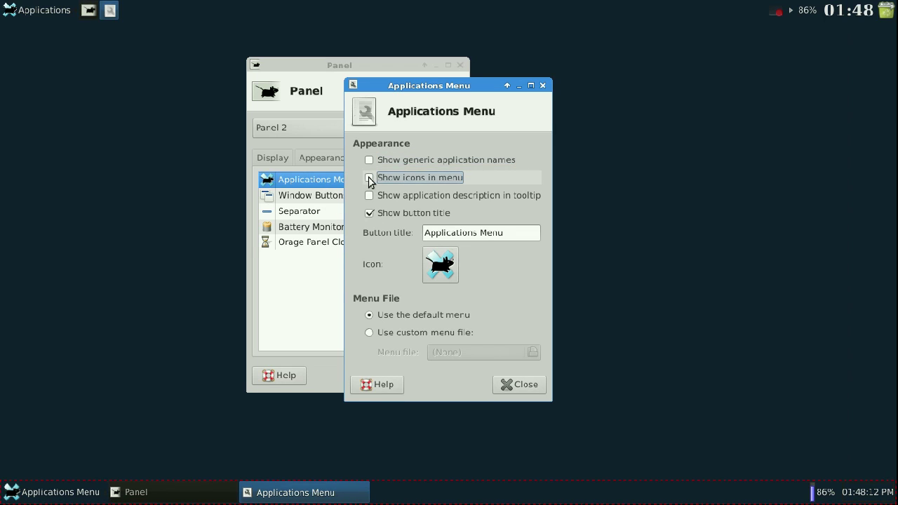
pyautogui.click(77, 492)
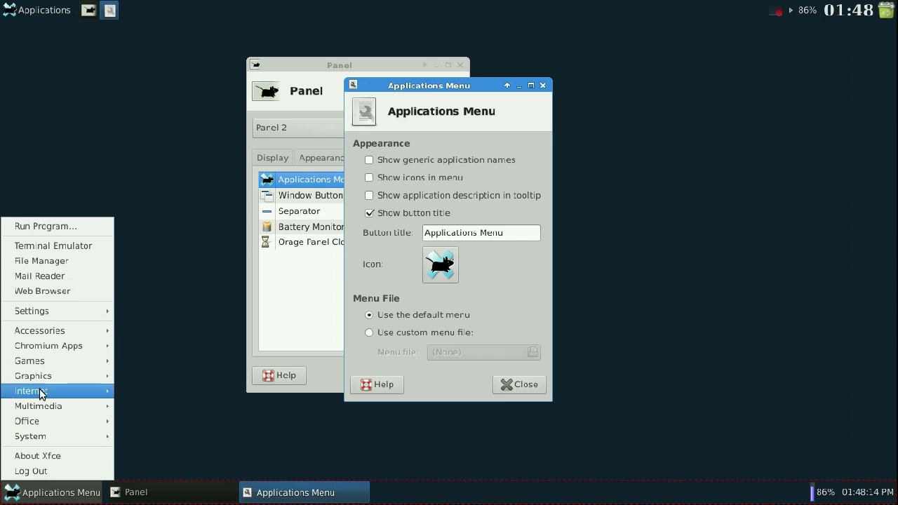
pyautogui.click(184, 220)
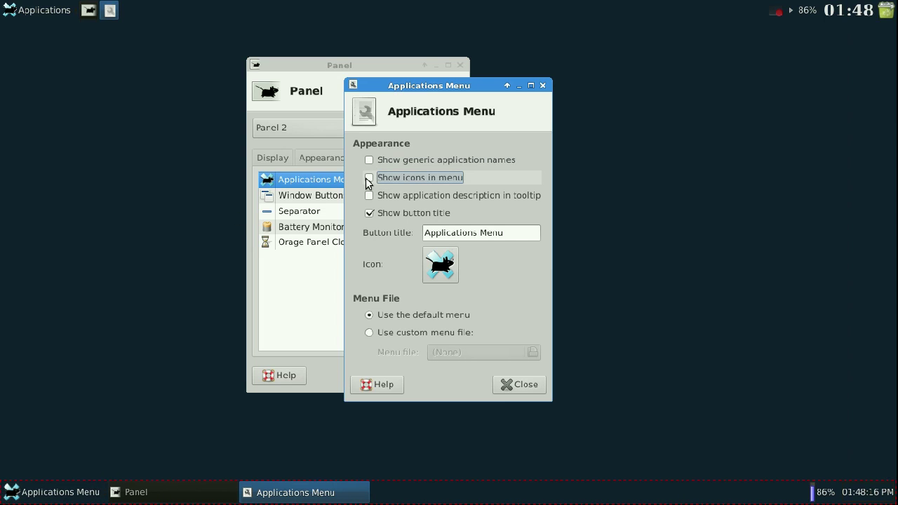
# Turn the Applications Menu's icons back on and preview the menu again.
pyautogui.click(369, 178)
pyautogui.click(72, 497)
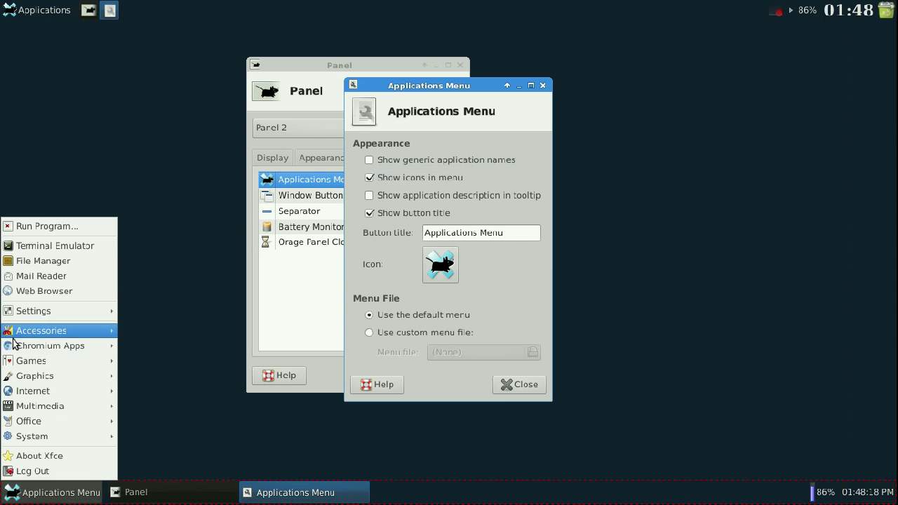
pyautogui.click(474, 197)
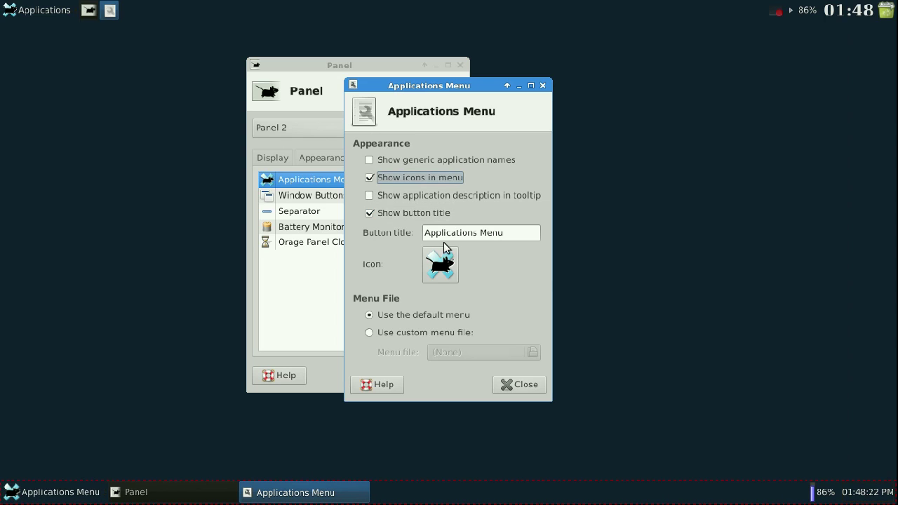
# Hide the Applications Menu's button title and show it again.
pyautogui.click(368, 215)
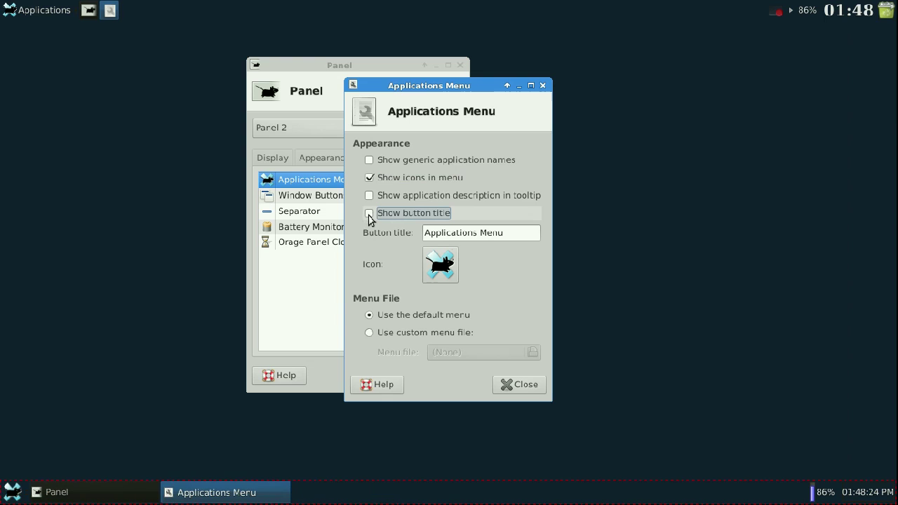
pyautogui.click(369, 216)
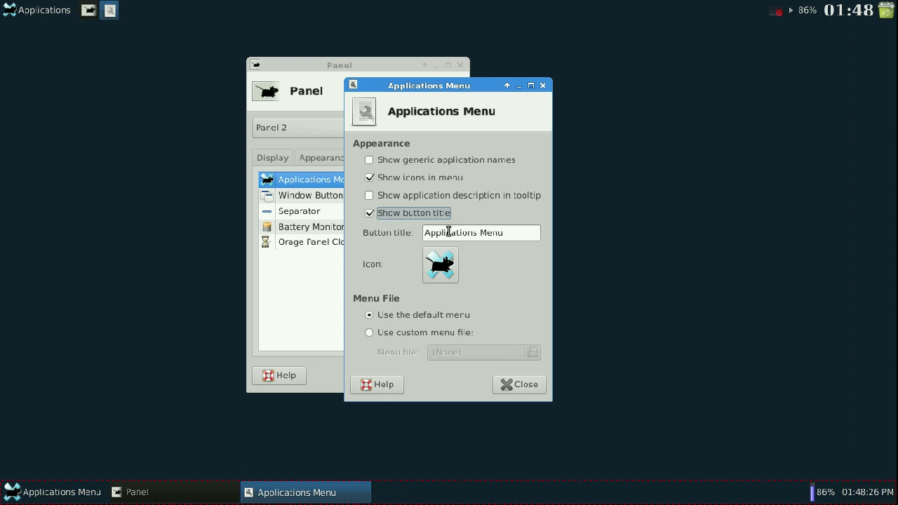
pyautogui.moveTo(449, 232); pyautogui.dragTo(422, 232)
# Browse the image files offered as icons for the Applications Menu button, leaving the icon selection without choosing one.
pyautogui.click(435, 275)
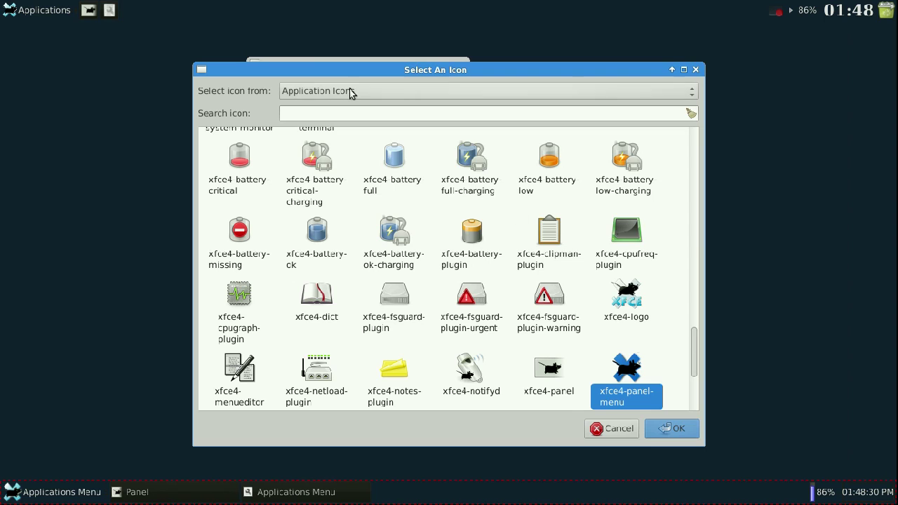
pyautogui.click(351, 94)
pyautogui.click(349, 92)
pyautogui.click(349, 94)
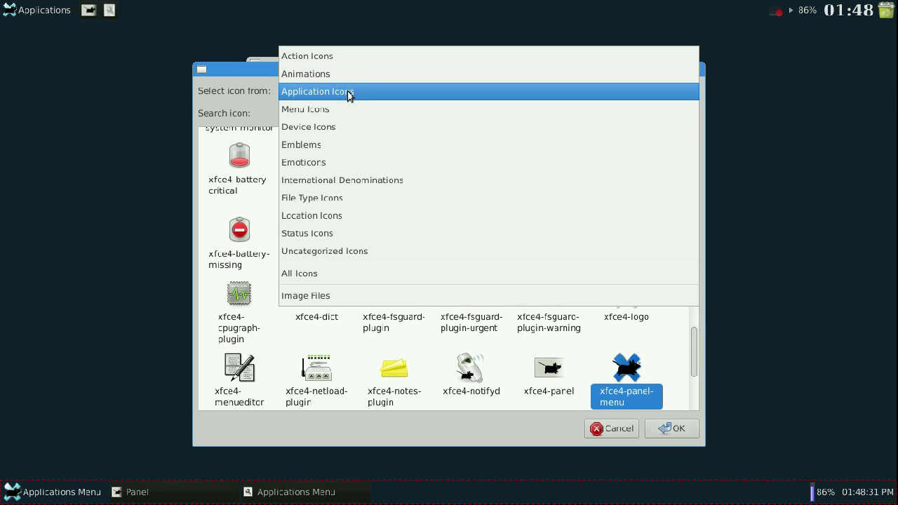
pyautogui.click(372, 298)
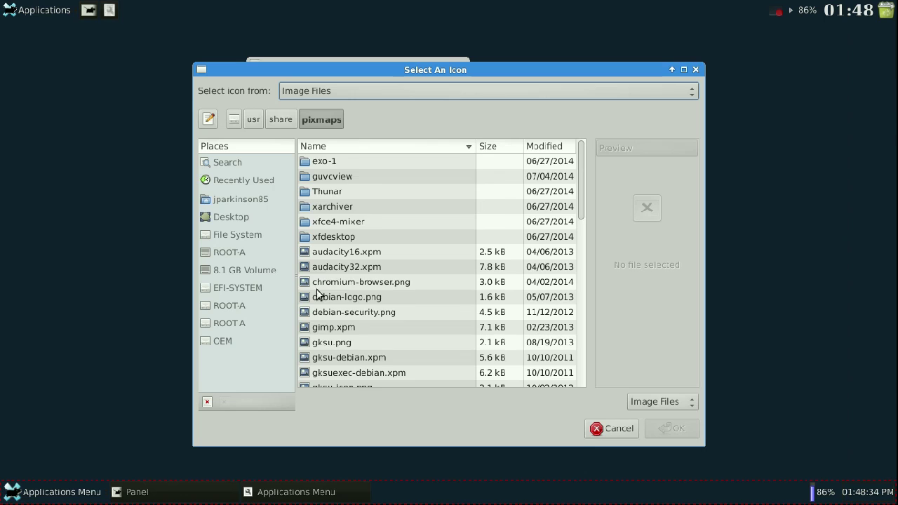
pyautogui.scroll(-3, 341, 282)
pyautogui.click(615, 428)
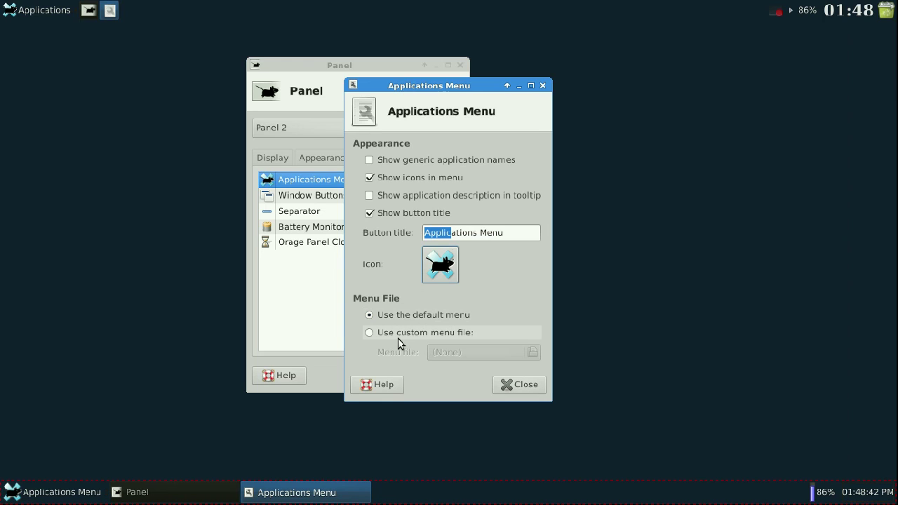
# Look at the default Applications Menu on Panel 2 and close its properties.
pyautogui.click(90, 491)
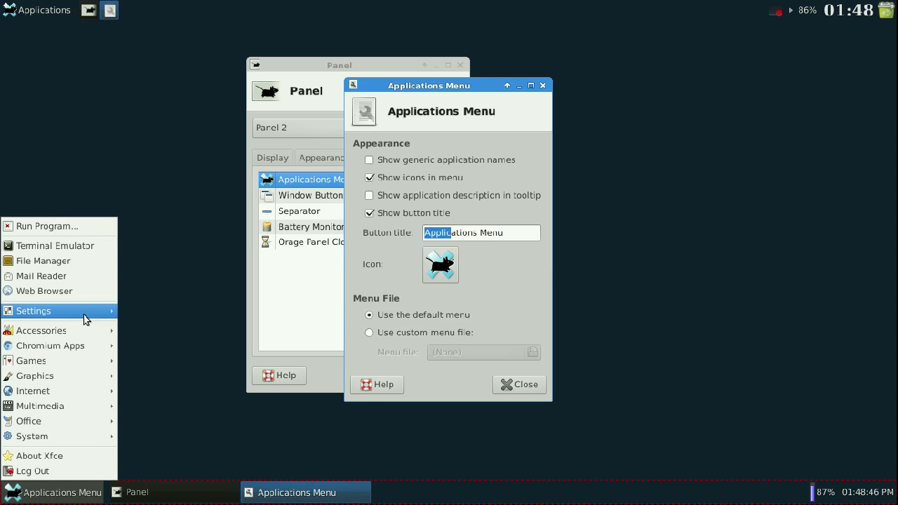
pyautogui.click(433, 393)
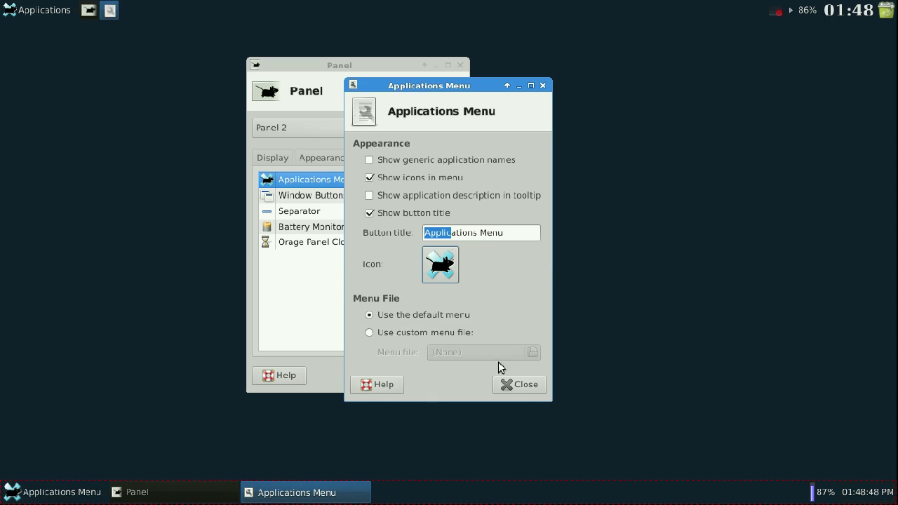
pyautogui.click(526, 392)
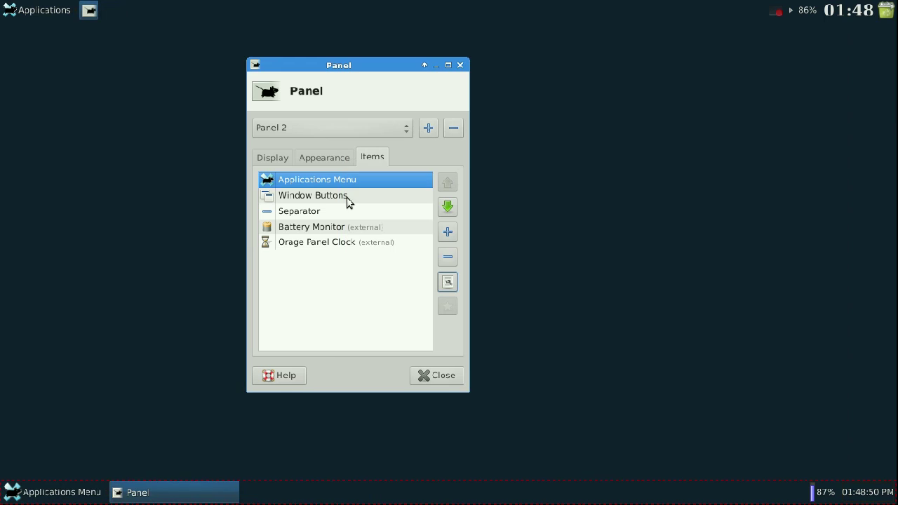
# Open the properties of the Window Buttons item and turn off its button labels.
pyautogui.click(303, 195)
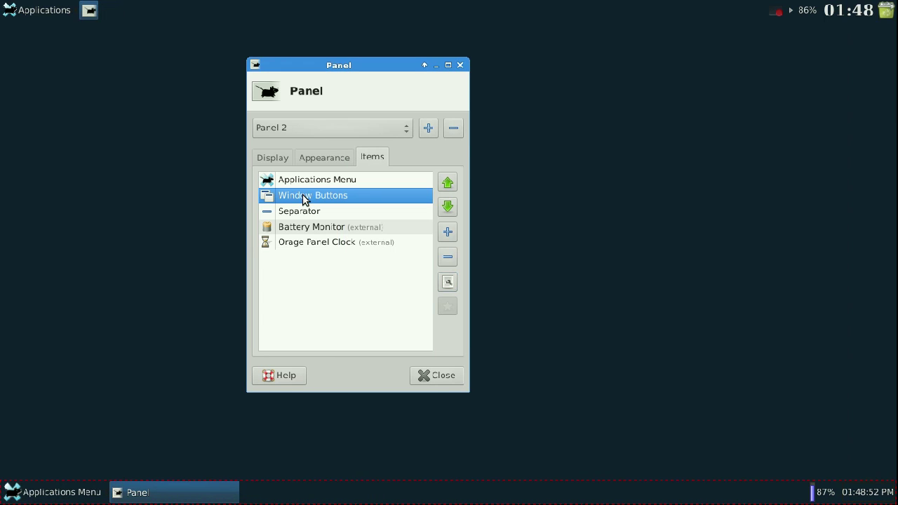
pyautogui.click(447, 282)
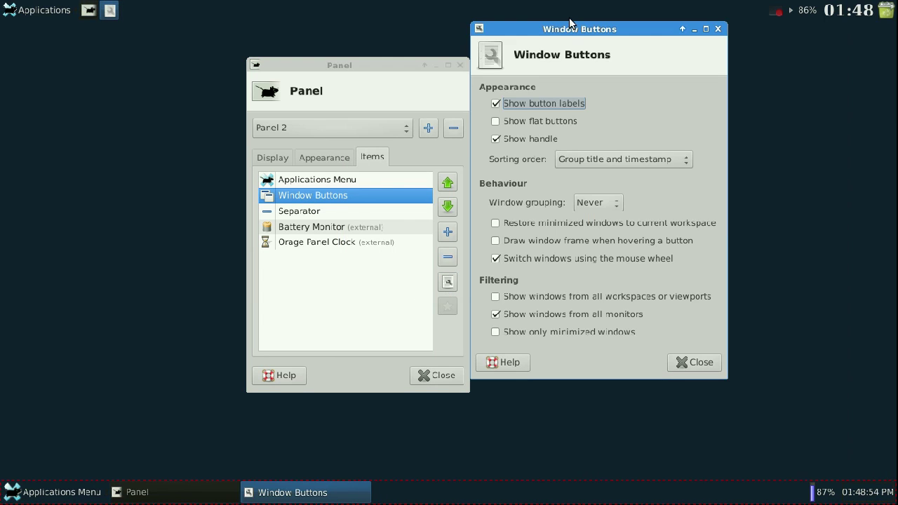
pyautogui.moveTo(570, 26); pyautogui.dragTo(551, 40)
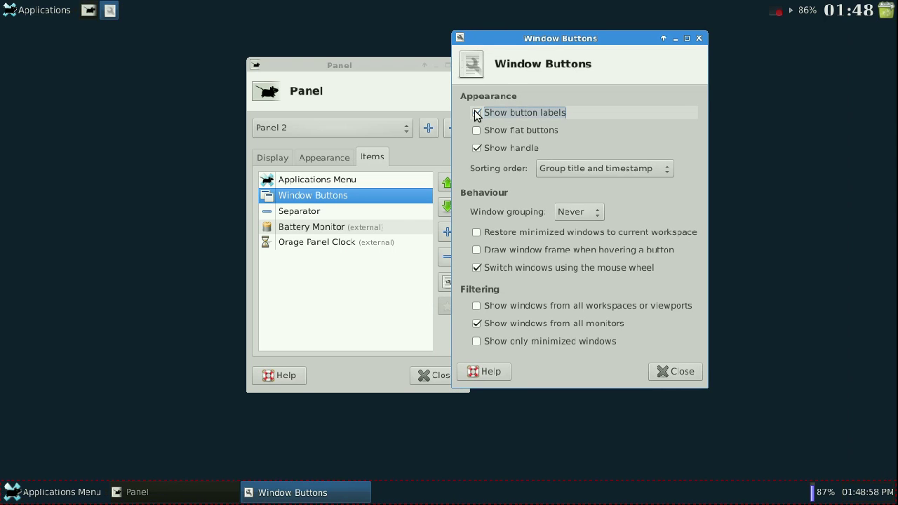
pyautogui.click(477, 113)
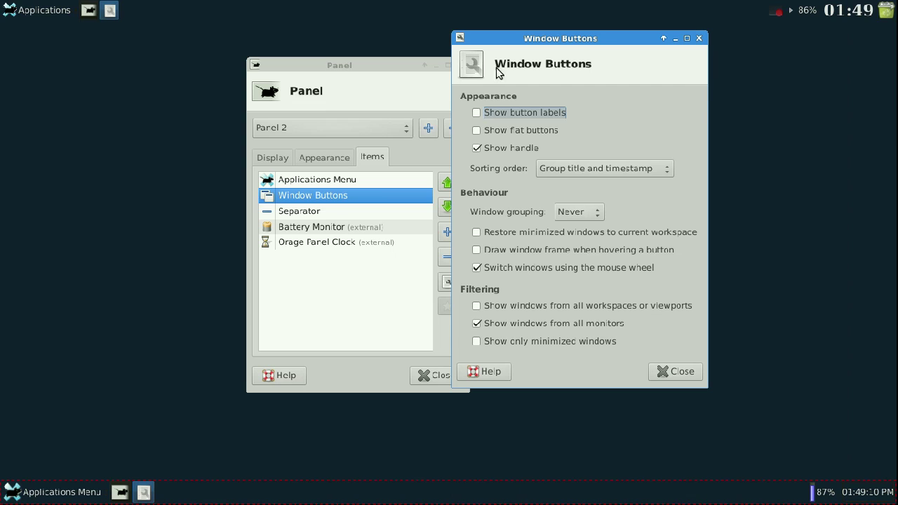
# Enable flat buttons for the Window Buttons item and hide its handle.
pyautogui.click(476, 131)
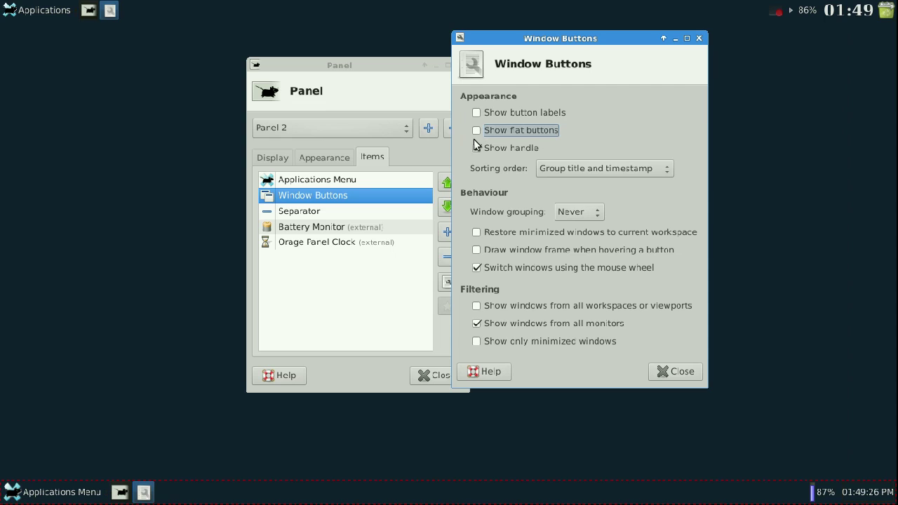
pyautogui.click(476, 130)
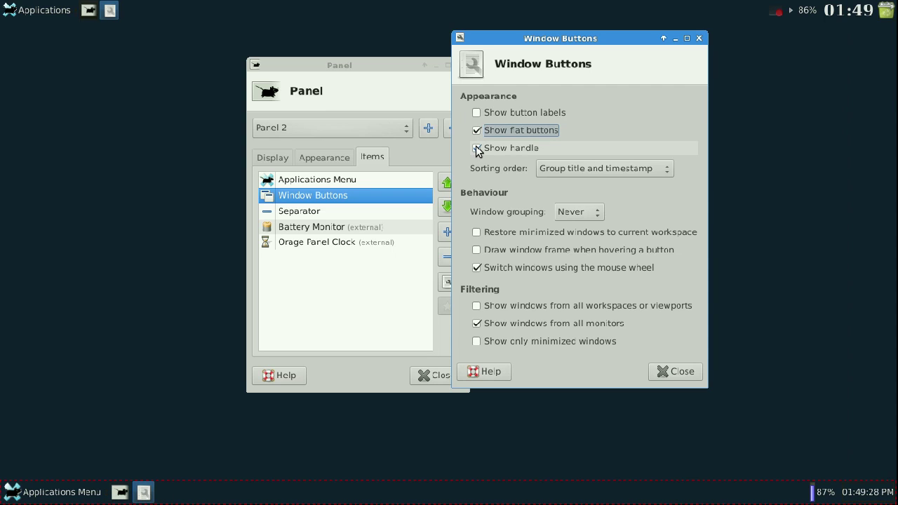
pyautogui.click(476, 148)
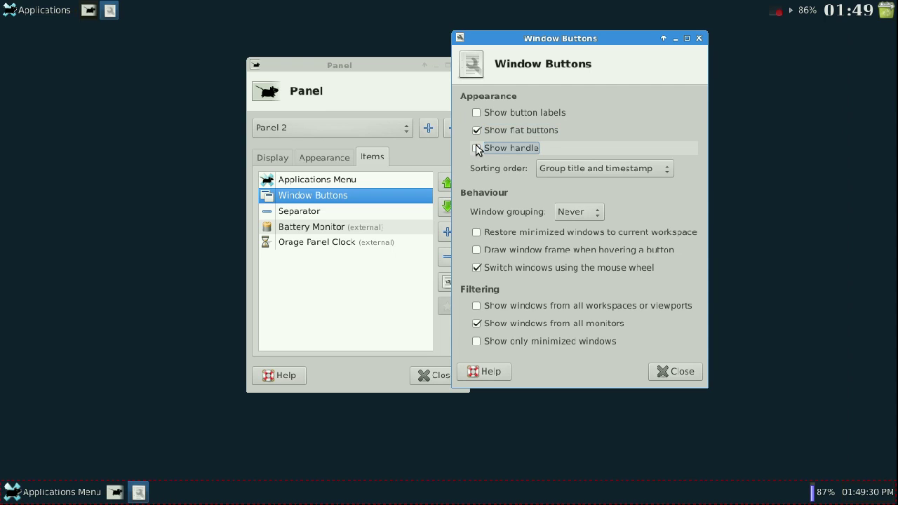
pyautogui.click(476, 148)
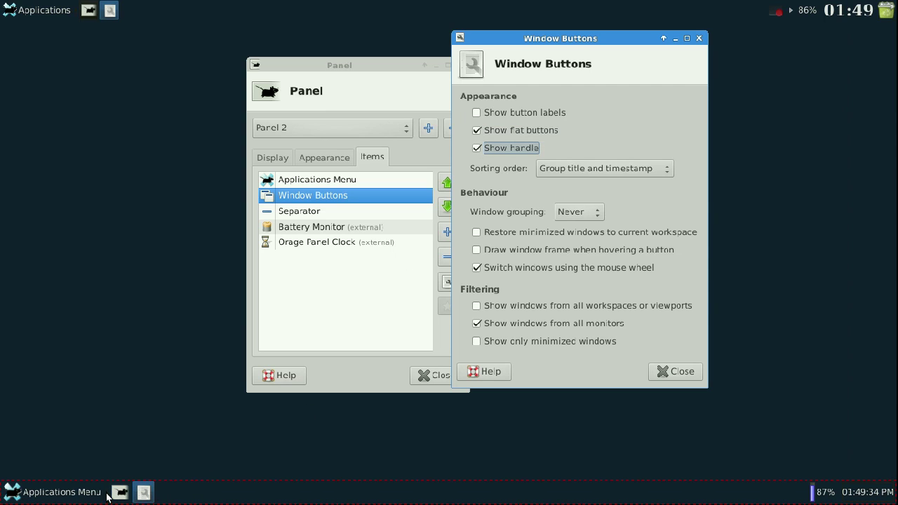
pyautogui.click(476, 148)
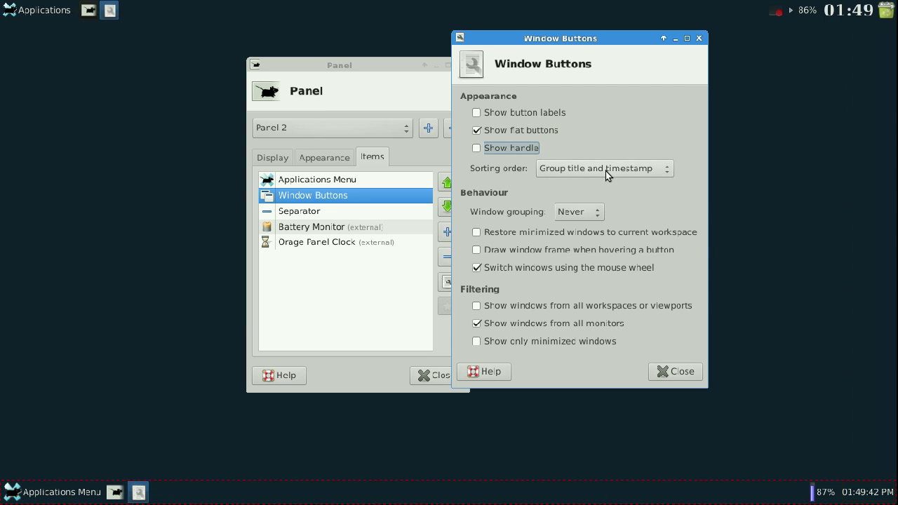
# Close the Window Buttons properties and open those of the Battery Monitor item.
pyautogui.click(666, 376)
pyautogui.click(313, 231)
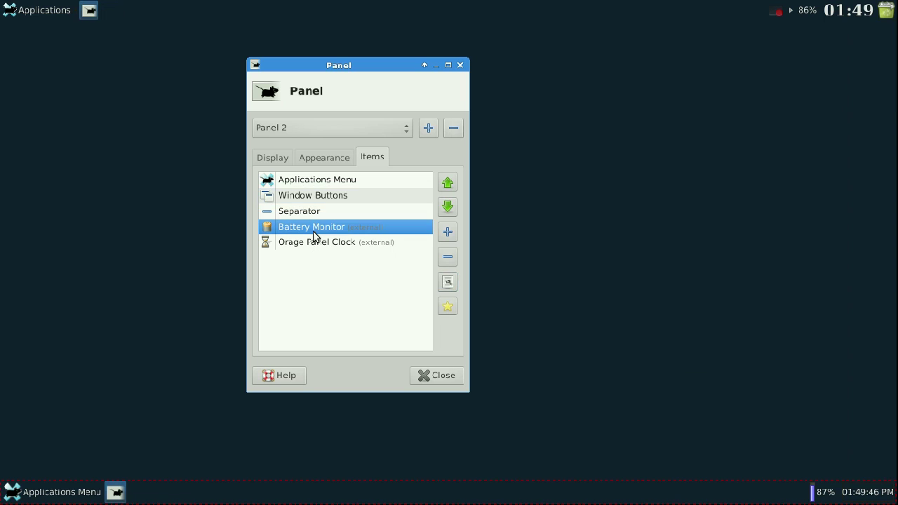
pyautogui.click(447, 282)
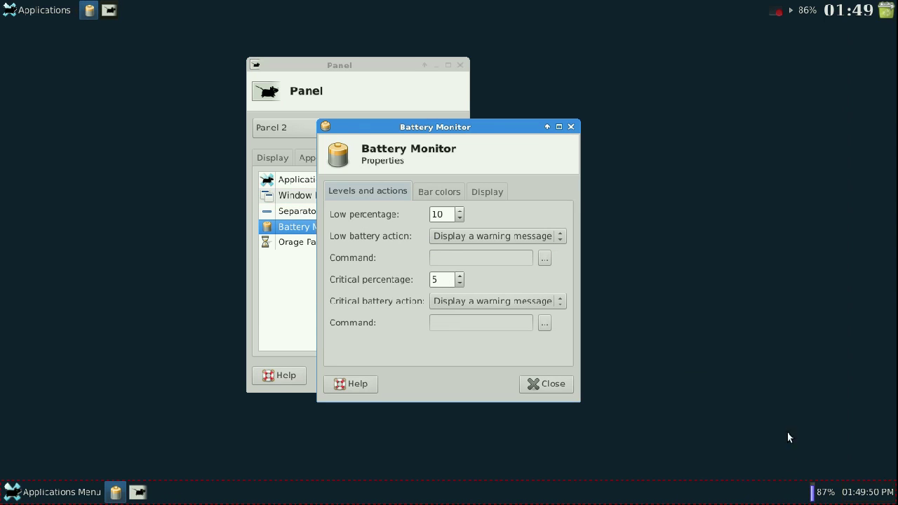
# Set the Battery Monitor's On AC bar color to pure blue, #0000FF.
pyautogui.click(431, 195)
pyautogui.click(417, 220)
pyautogui.moveTo(343, 259); pyautogui.dragTo(314, 337)
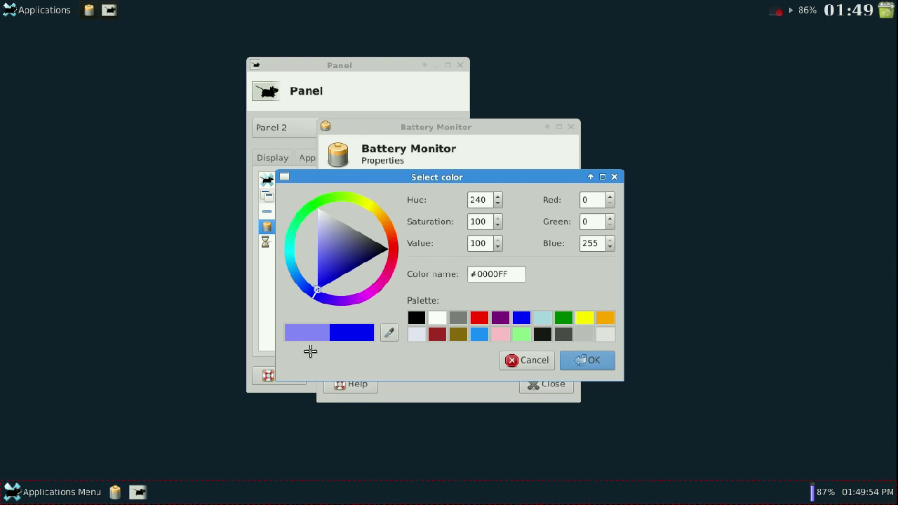
pyautogui.click(591, 361)
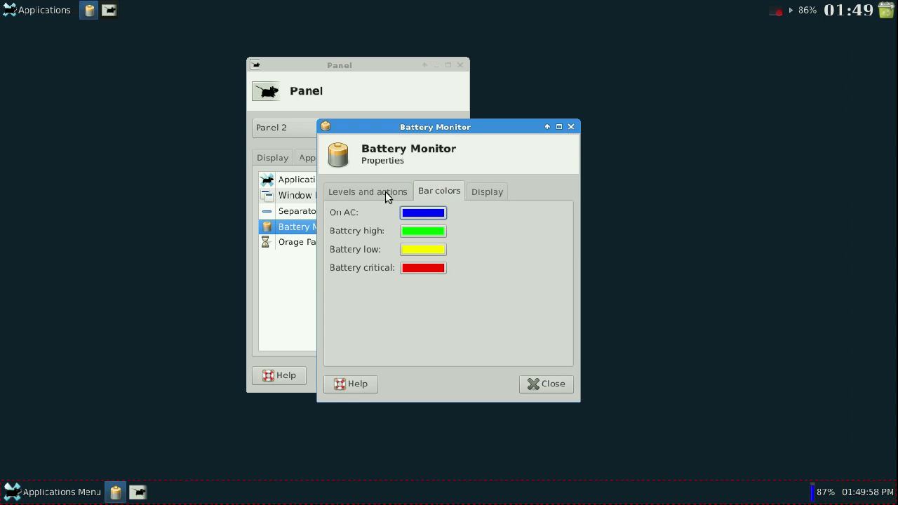
# Turn off the Battery Monitor's bar display and enable only the time remaining in its tooltip.
pyautogui.click(484, 190)
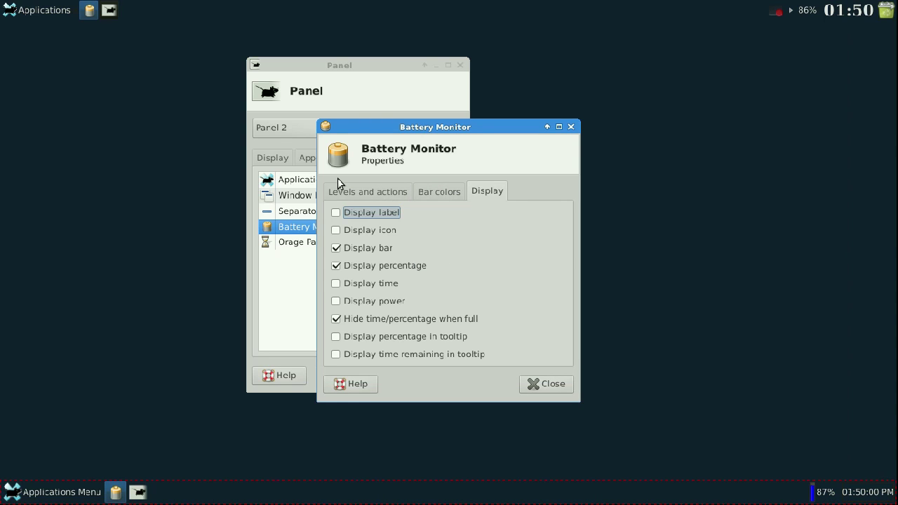
pyautogui.click(335, 250)
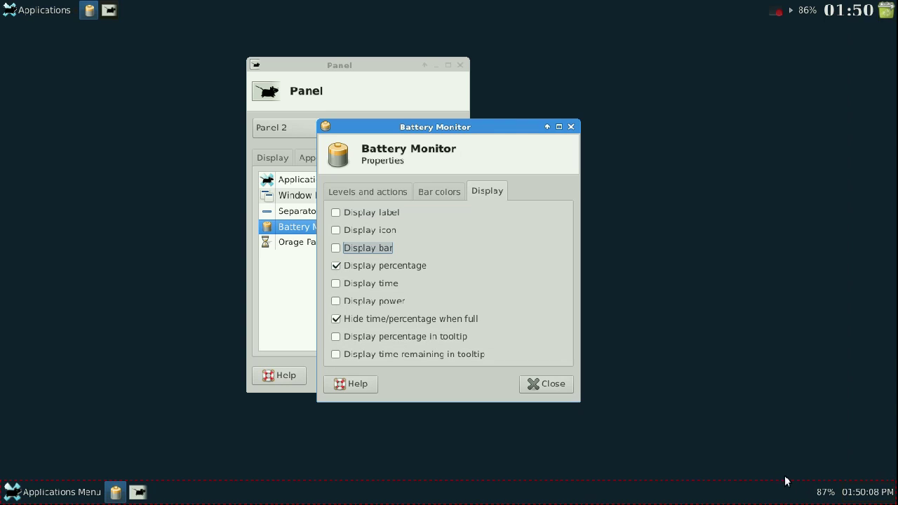
pyautogui.moveTo(822, 497)
pyautogui.click(335, 338)
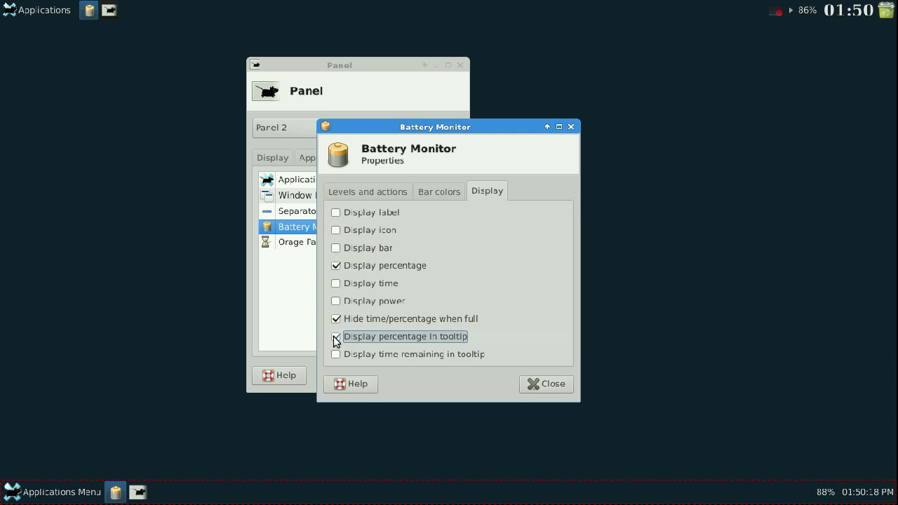
pyautogui.click(336, 355)
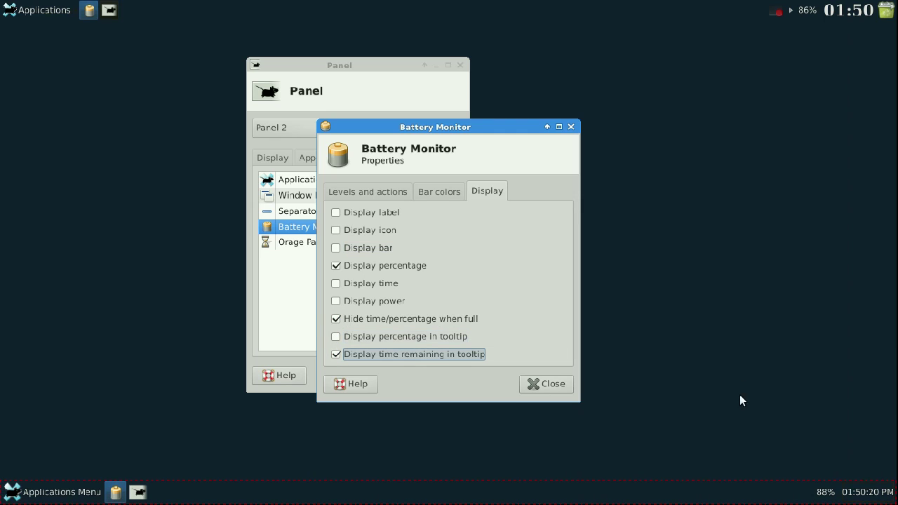
# Close the Battery Monitor properties and dismiss the Power Manager notification.
pyautogui.click(565, 389)
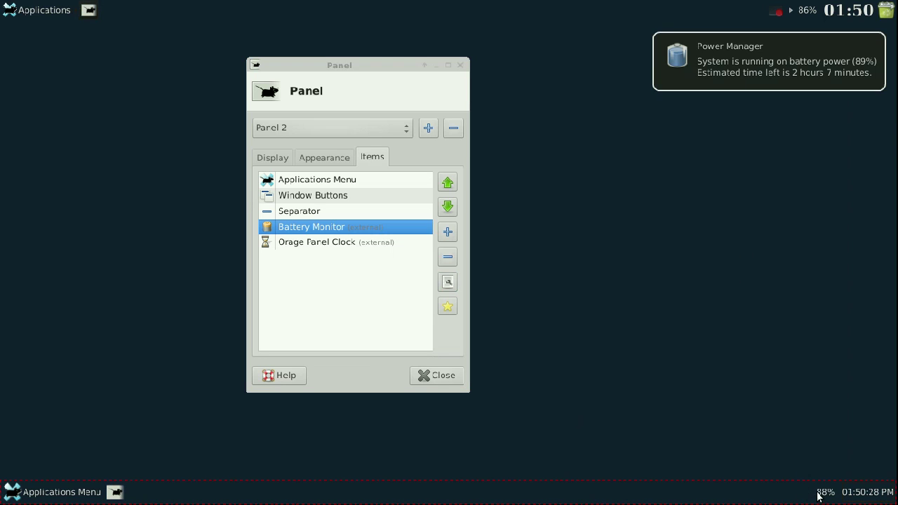
pyautogui.click(770, 77)
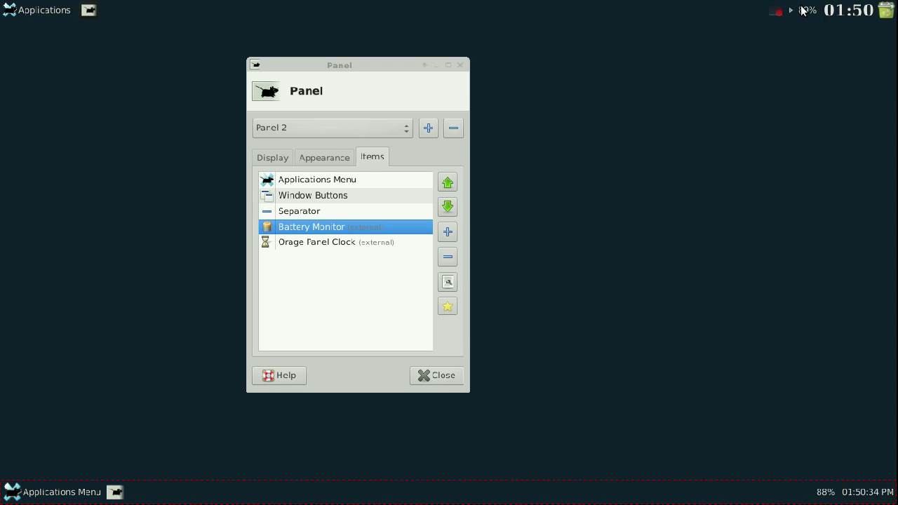
pyautogui.moveTo(802, 10)
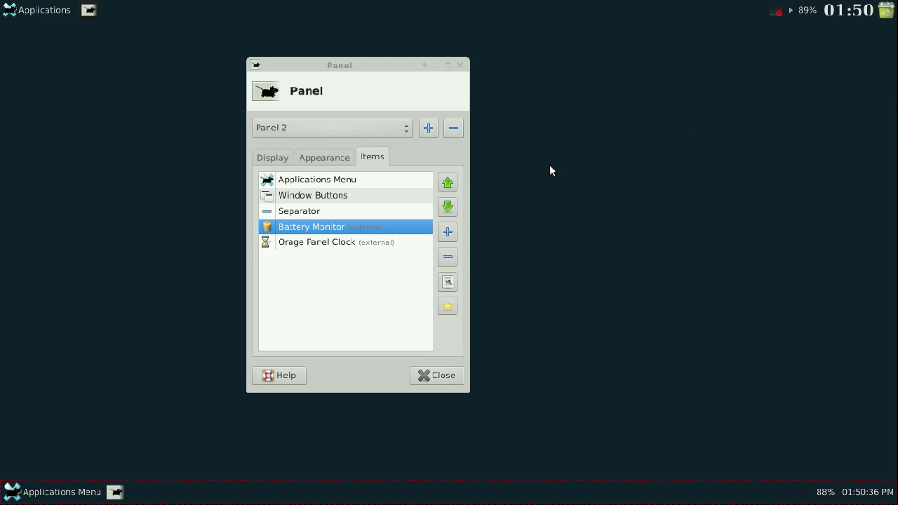
# Open the properties of the Orage Panel Clock item and turn off its frame.
pyautogui.click(352, 242)
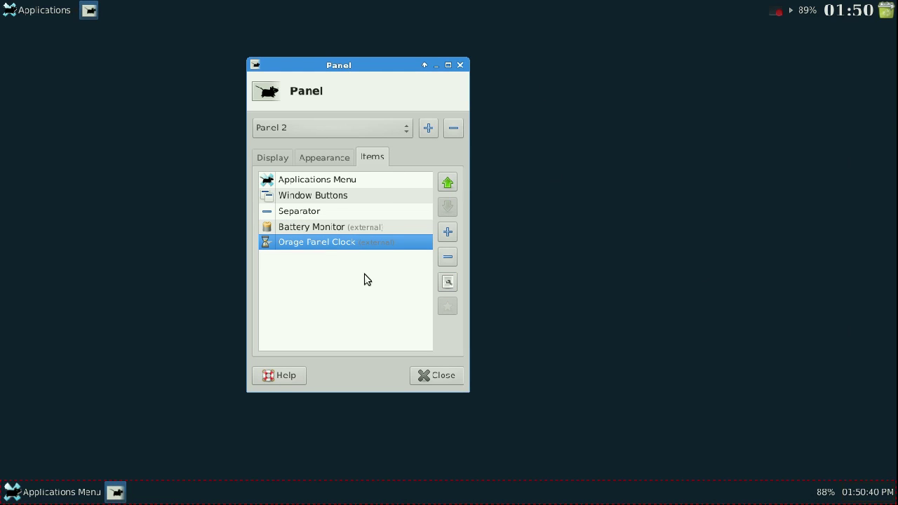
pyautogui.click(448, 282)
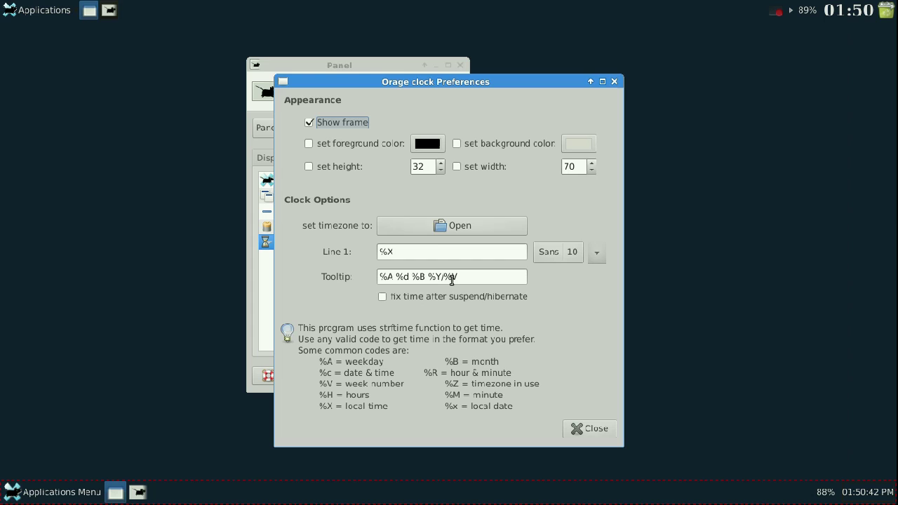
pyautogui.moveTo(400, 79); pyautogui.dragTo(378, 76)
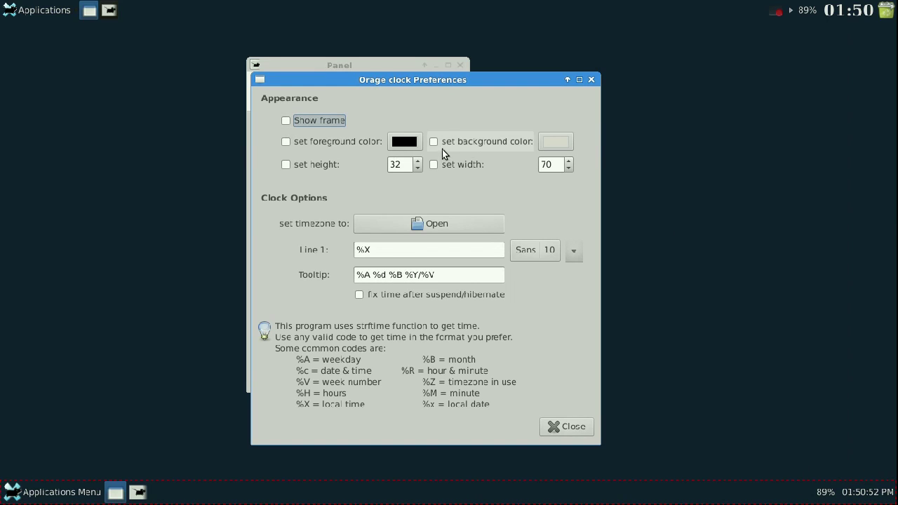
# Set the format of the clock's Line 1 to %I:%M.
pyautogui.click(383, 251)
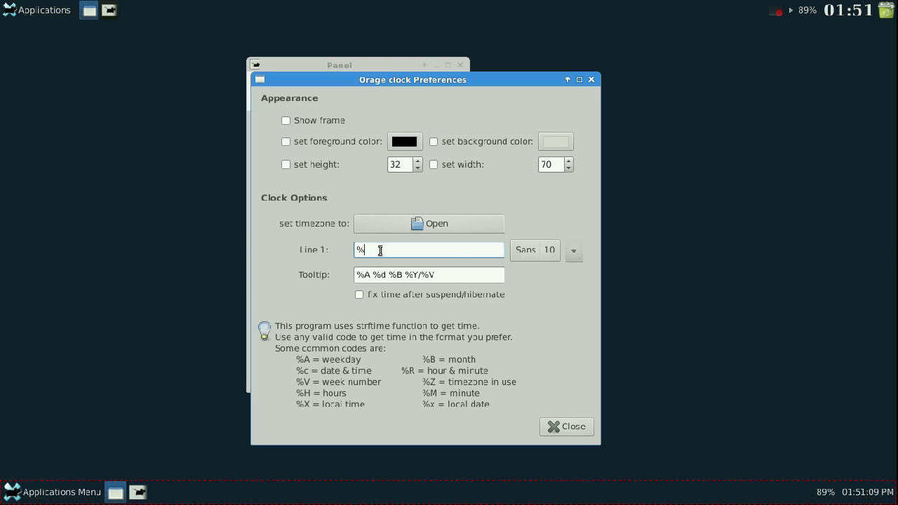
pyautogui.write('I')
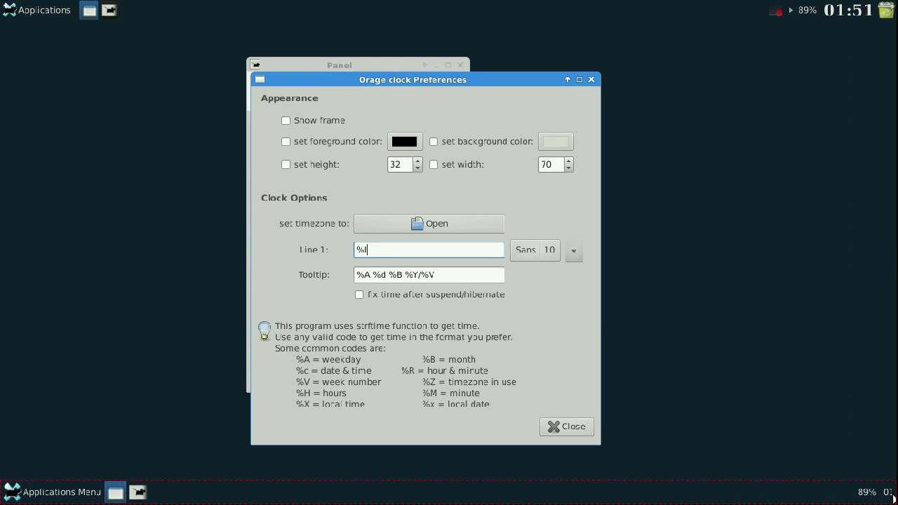
pyautogui.write(':')
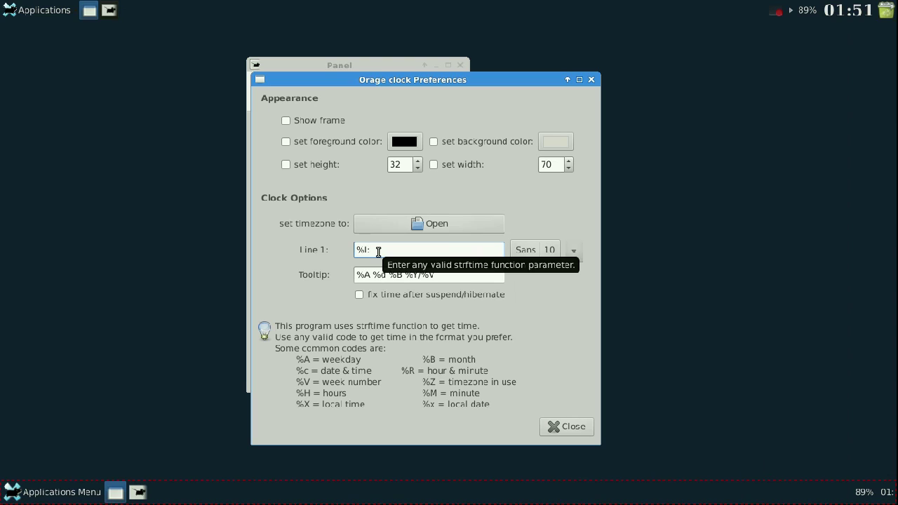
pyautogui.write('%')
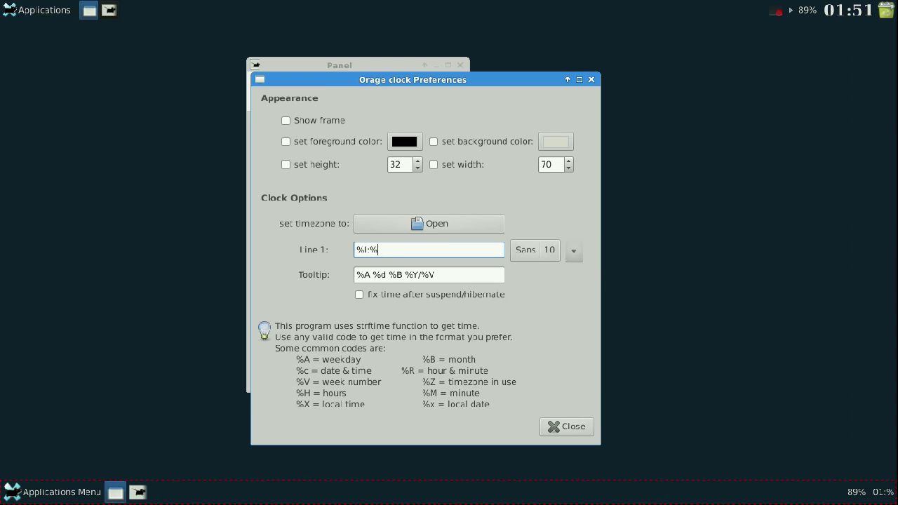
pyautogui.write('M')
# Set the Line 1 font to URW Chancery L Bold Italic, size 22, and close the clock and panel settings.
pyautogui.click(553, 253)
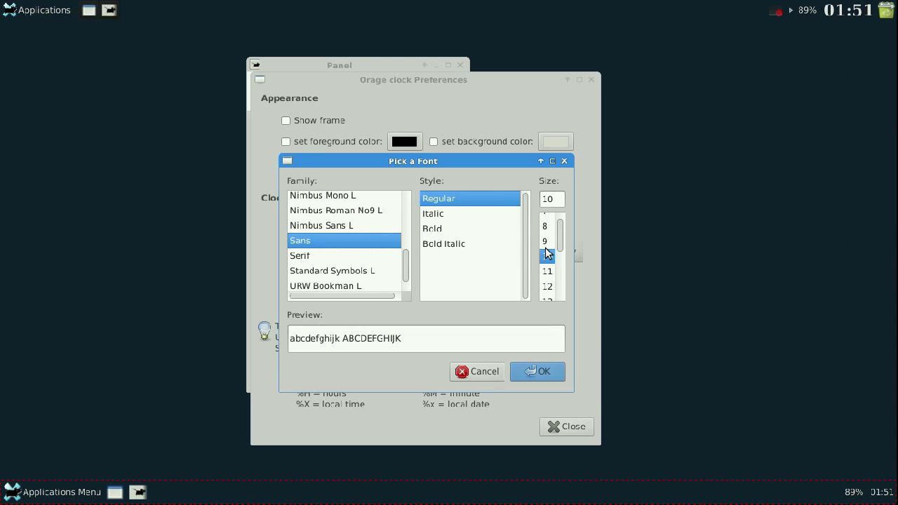
pyautogui.scroll(-4, 549, 255)
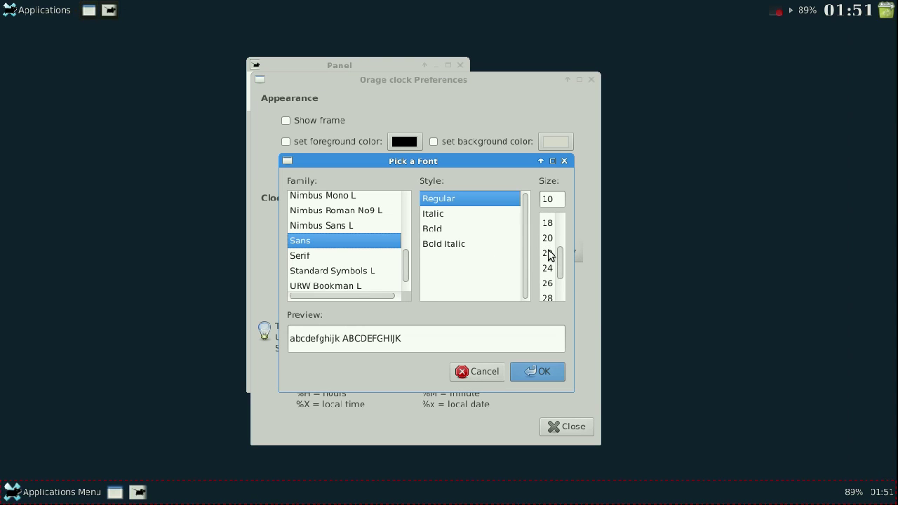
pyautogui.click(547, 254)
pyautogui.click(306, 257)
pyautogui.scroll(-2, 307, 257)
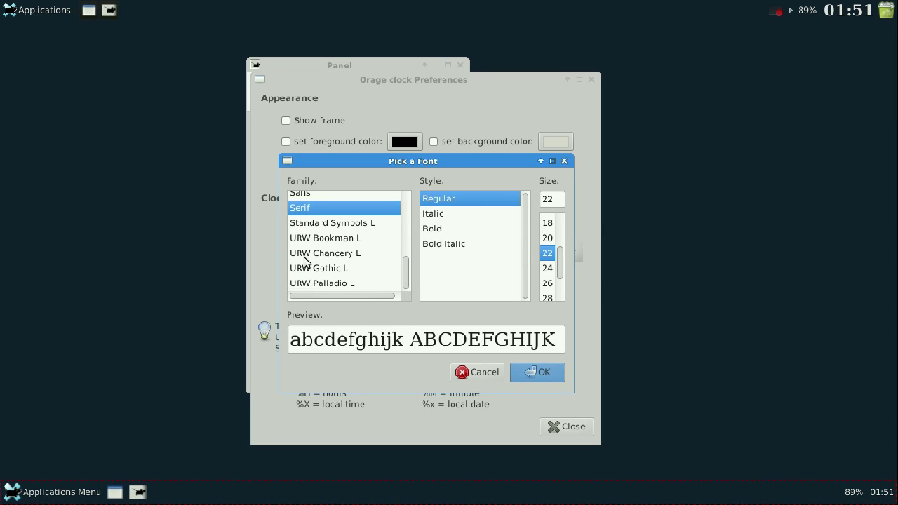
pyautogui.click(314, 258)
pyautogui.click(434, 208)
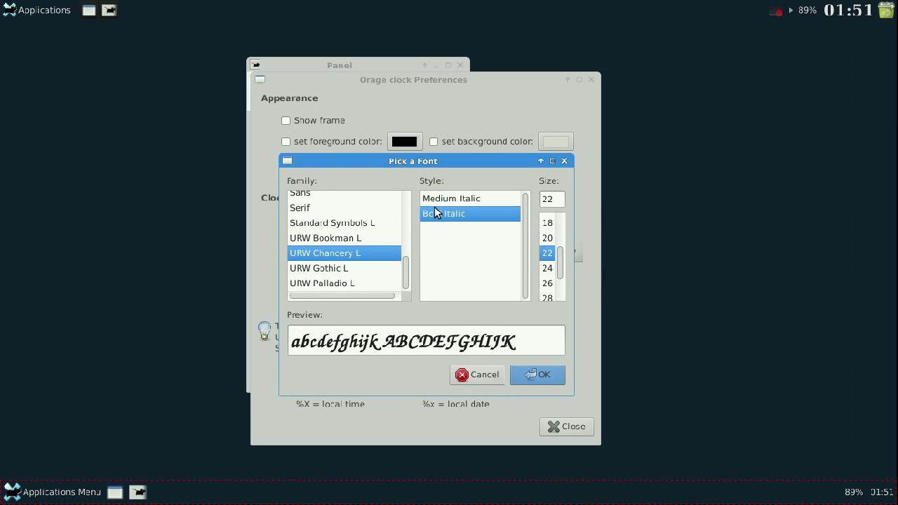
pyautogui.click(525, 376)
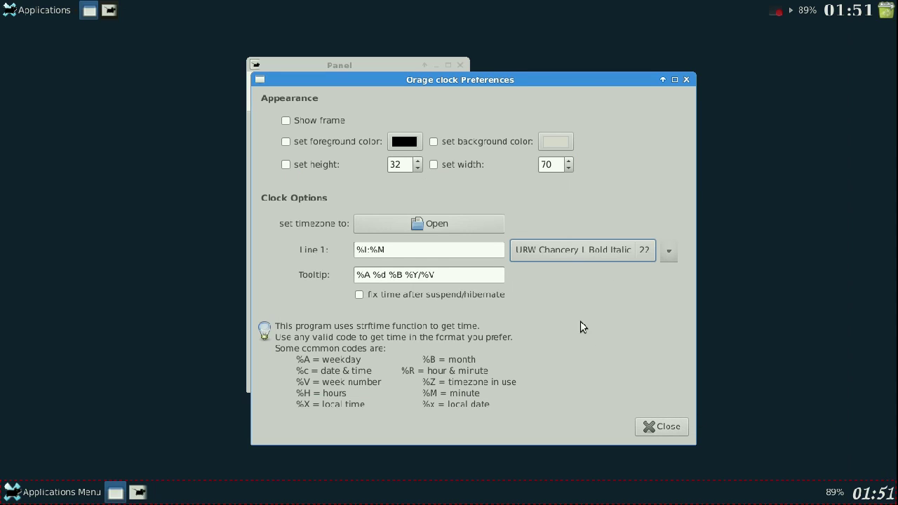
pyautogui.click(648, 424)
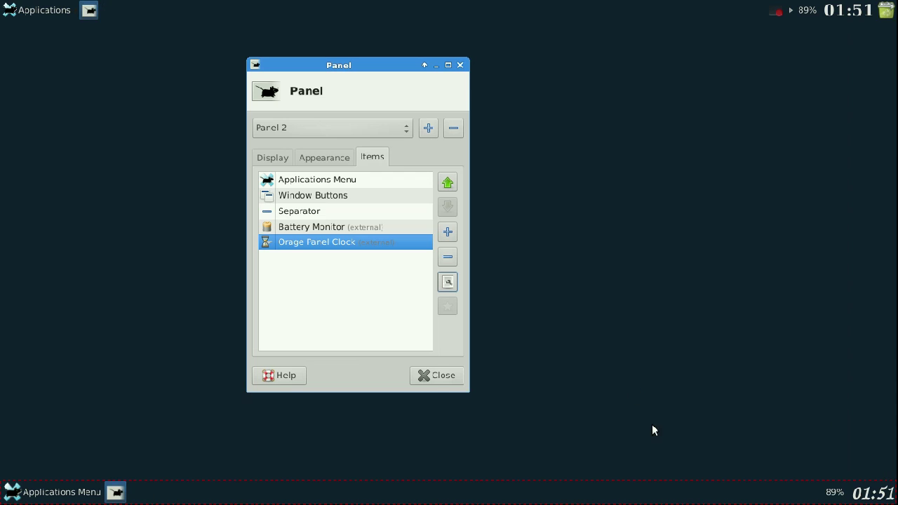
pyautogui.click(461, 65)
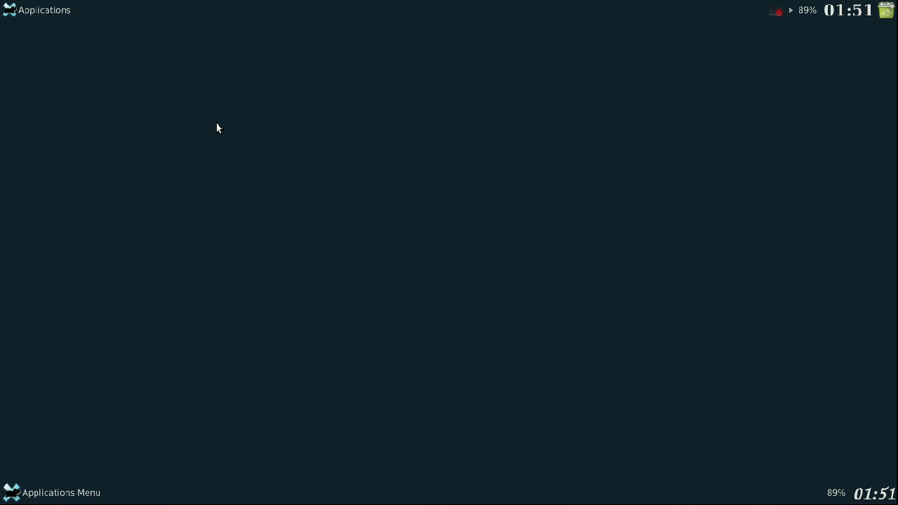